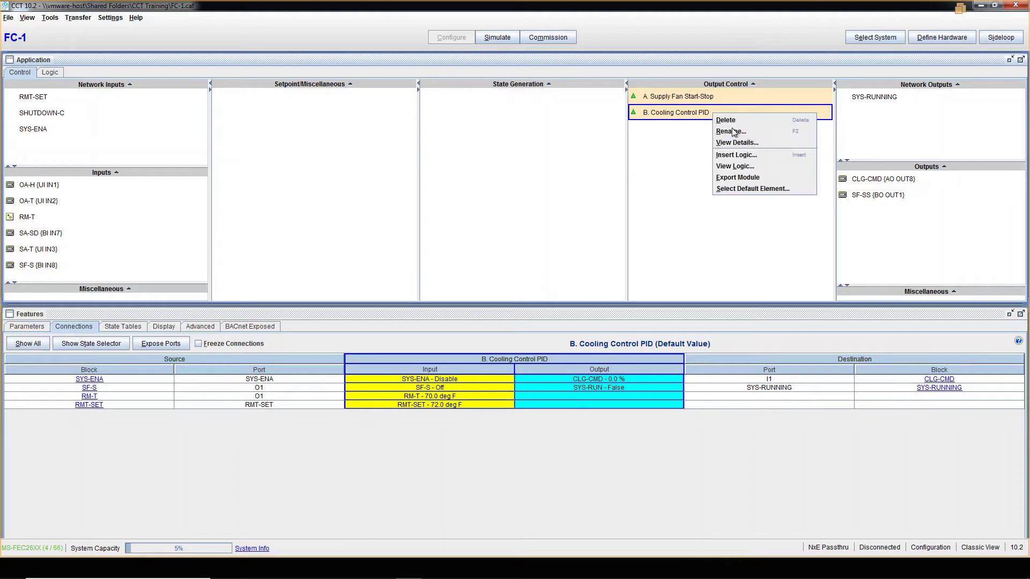
Step: View the internal logic of the Cooling Control PID module, including the CLG-CMD output block, and return to the control view
{"action": "left_click", "coordinate": [752, 163]}
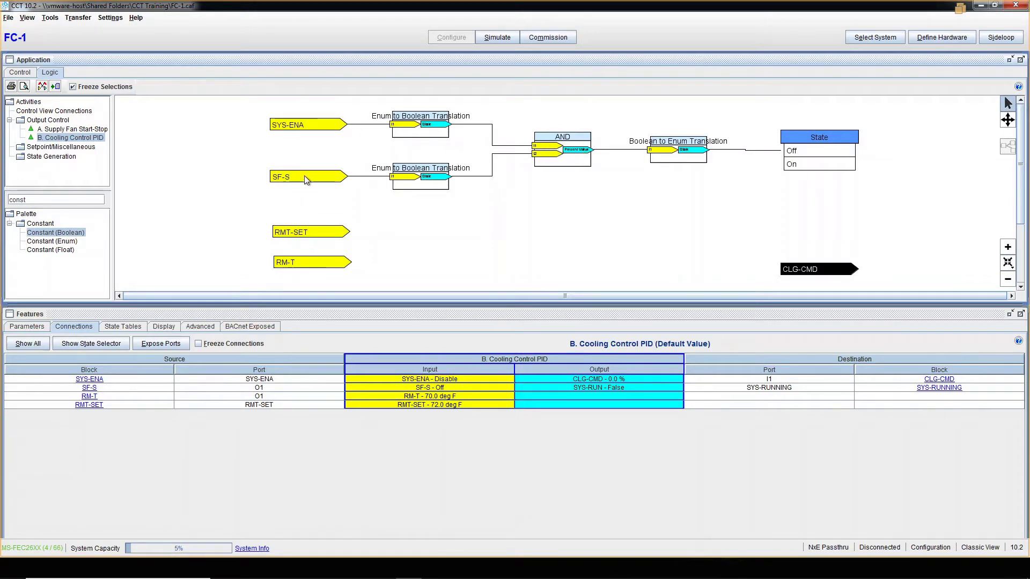
{"action": "left_click", "coordinate": [827, 274]}
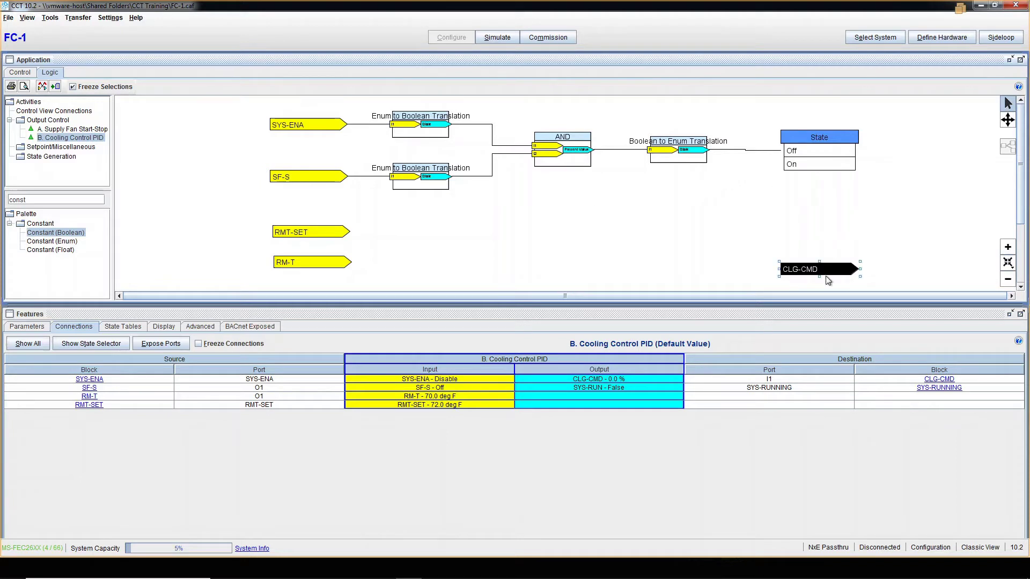
{"action": "left_click", "coordinate": [22, 72]}
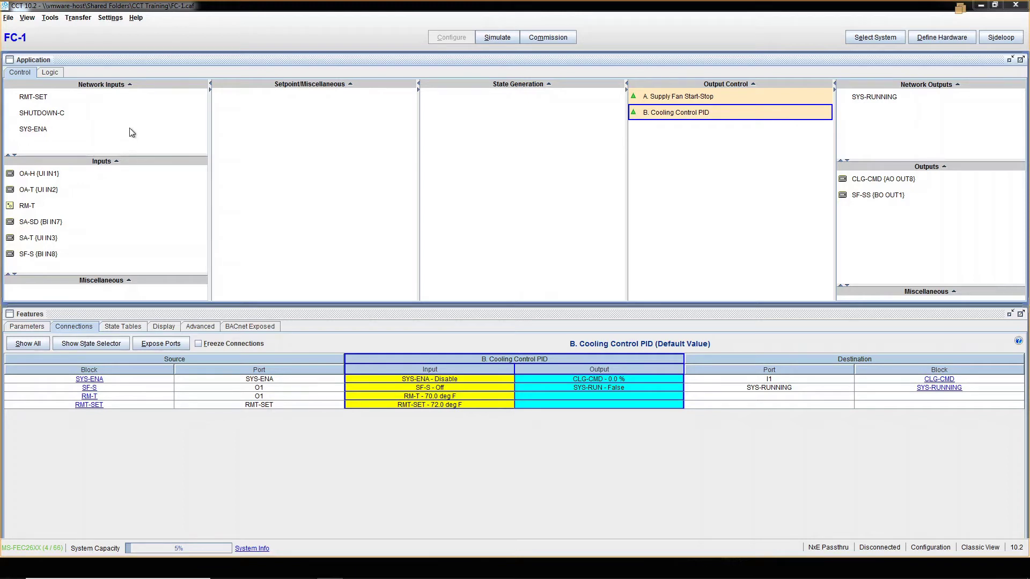
Step: Review the connections of the three network inputs and the SYS-RUNNING output, and check the details of RMT-SET
{"action": "left_click", "coordinate": [42, 100]}
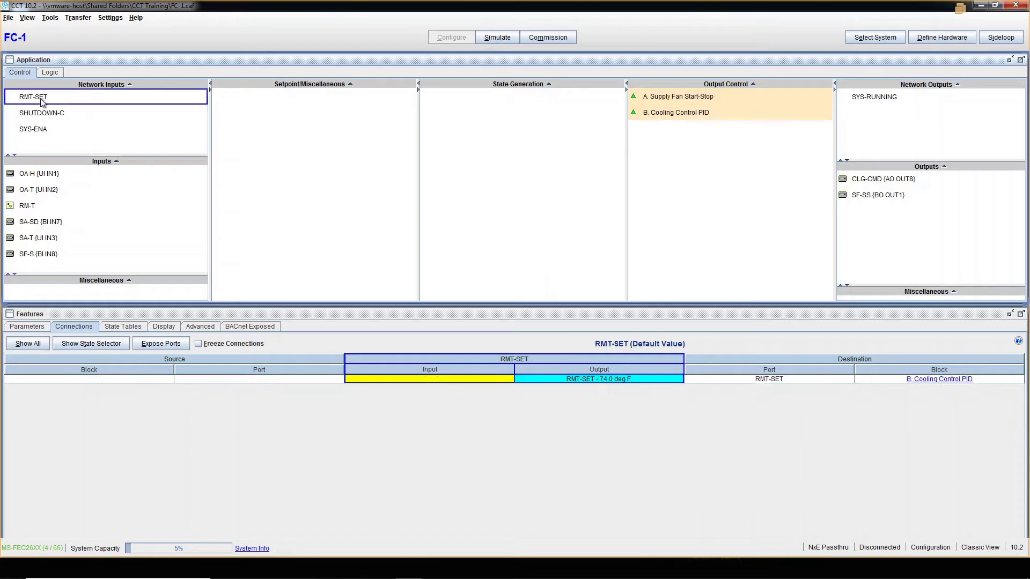
{"action": "left_click", "coordinate": [59, 120]}
{"action": "left_click", "coordinate": [59, 134]}
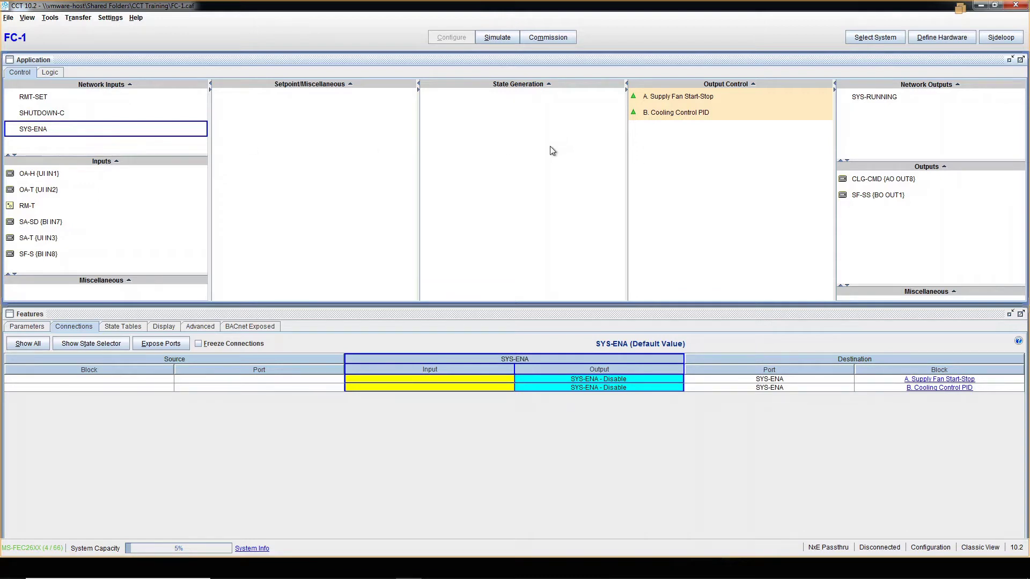
{"action": "left_click", "coordinate": [885, 100]}
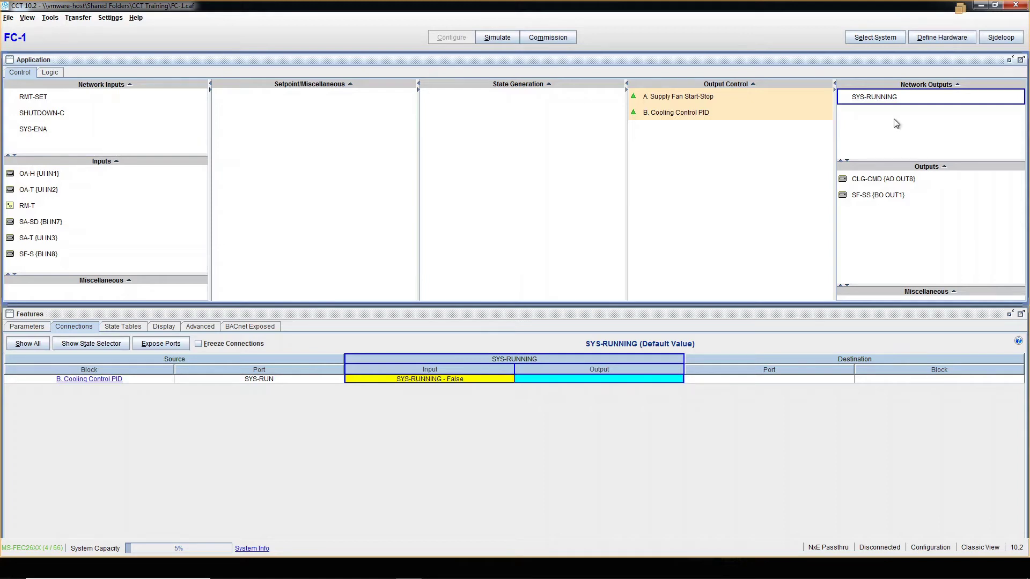
{"action": "double_click", "coordinate": [47, 99]}
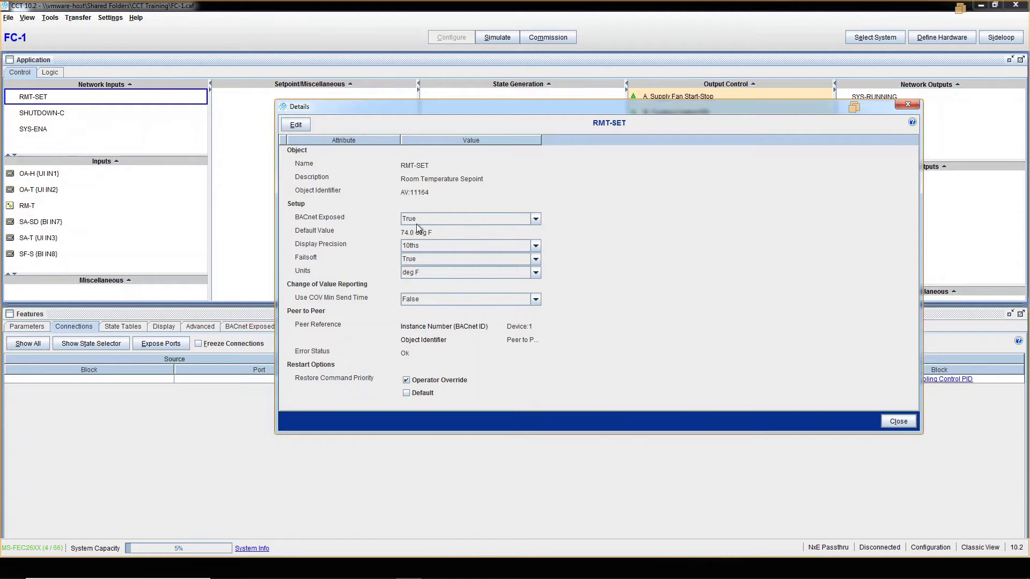
{"action": "left_click", "coordinate": [897, 421]}
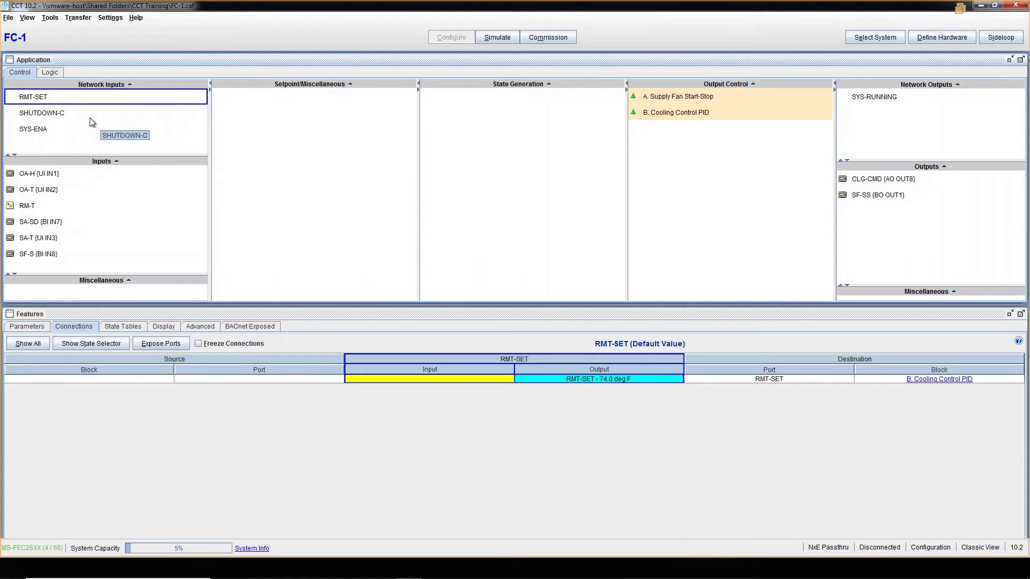
Step: Edit the details of the SHUTDOWN-C network input and try Occ Effective as its states text
{"action": "double_click", "coordinate": [63, 115]}
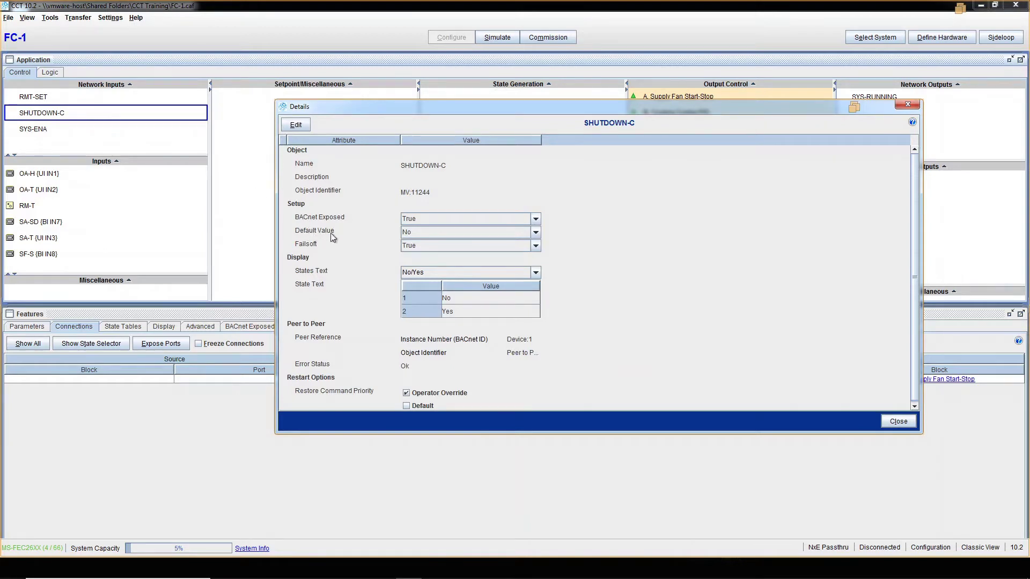
{"action": "left_click", "coordinate": [296, 124]}
{"action": "left_click", "coordinate": [465, 273]}
{"action": "scroll", "coordinate": [525, 319], "scroll_direction": "down", "scroll_amount": 3}
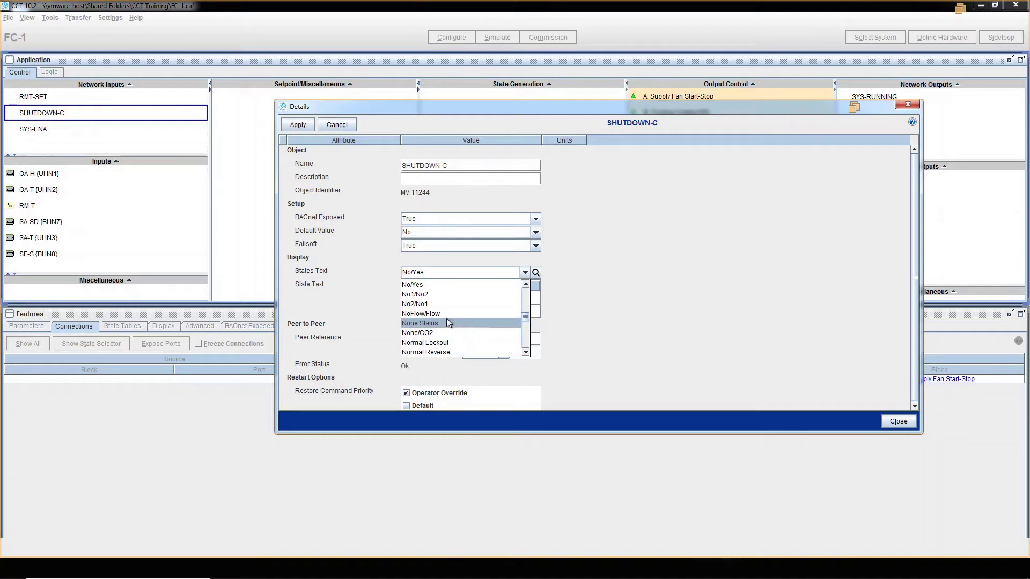
{"action": "left_click", "coordinate": [525, 336]}
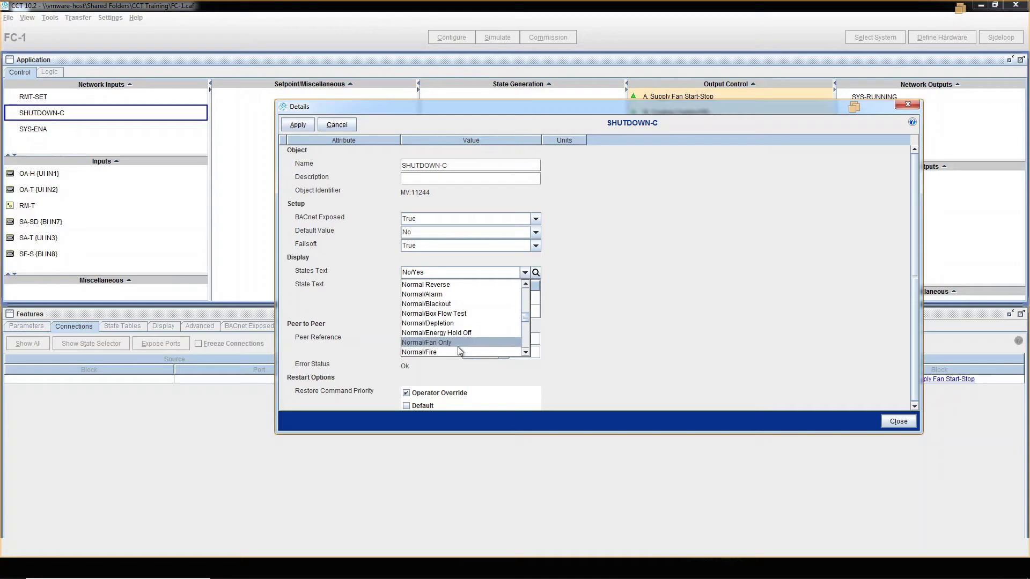
{"action": "left_click", "coordinate": [524, 339]}
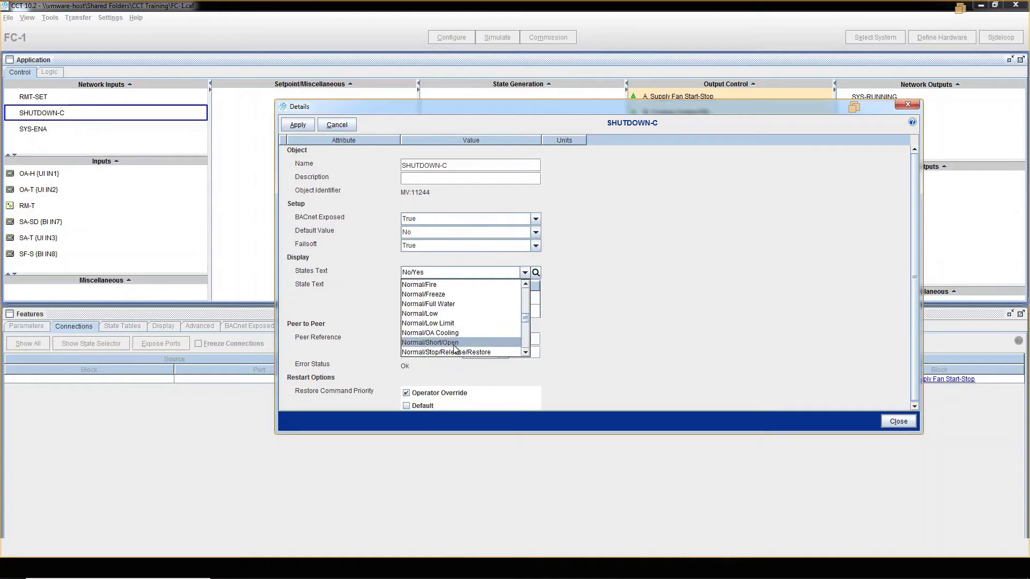
{"action": "left_click", "coordinate": [524, 340]}
{"action": "left_click", "coordinate": [525, 340]}
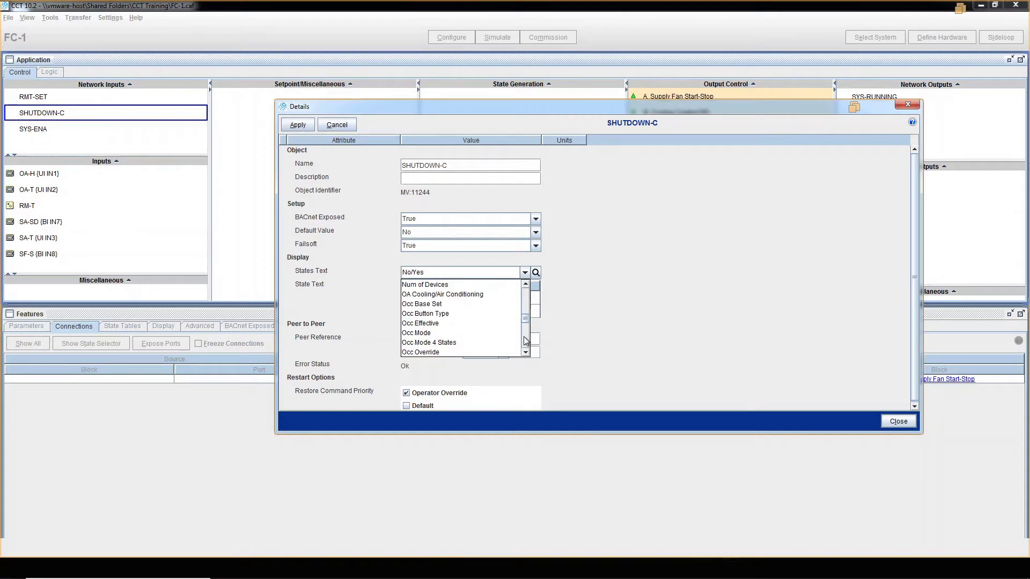
{"action": "left_click", "coordinate": [439, 323]}
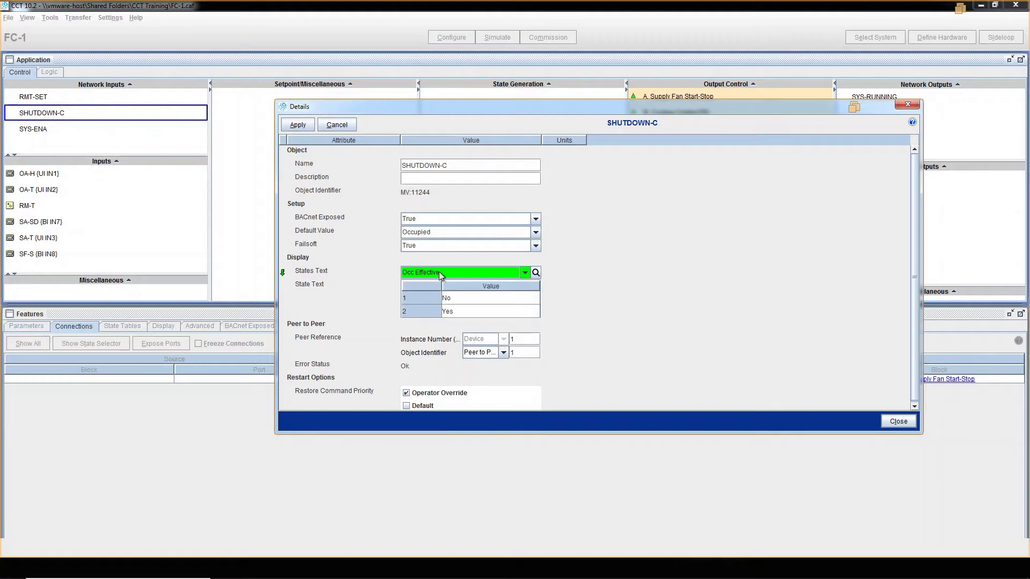
{"action": "left_click", "coordinate": [425, 272]}
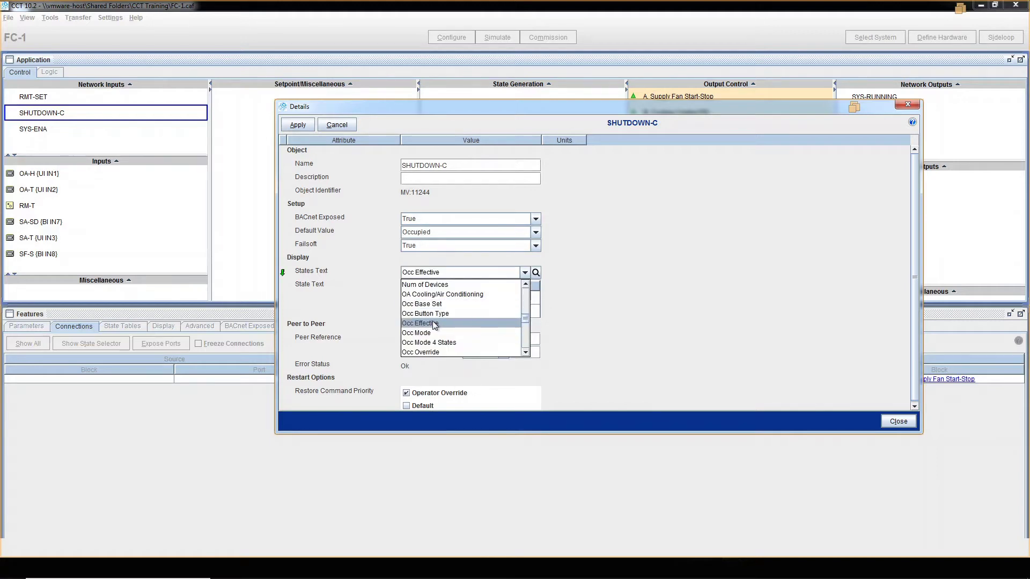
{"action": "left_click", "coordinate": [432, 322]}
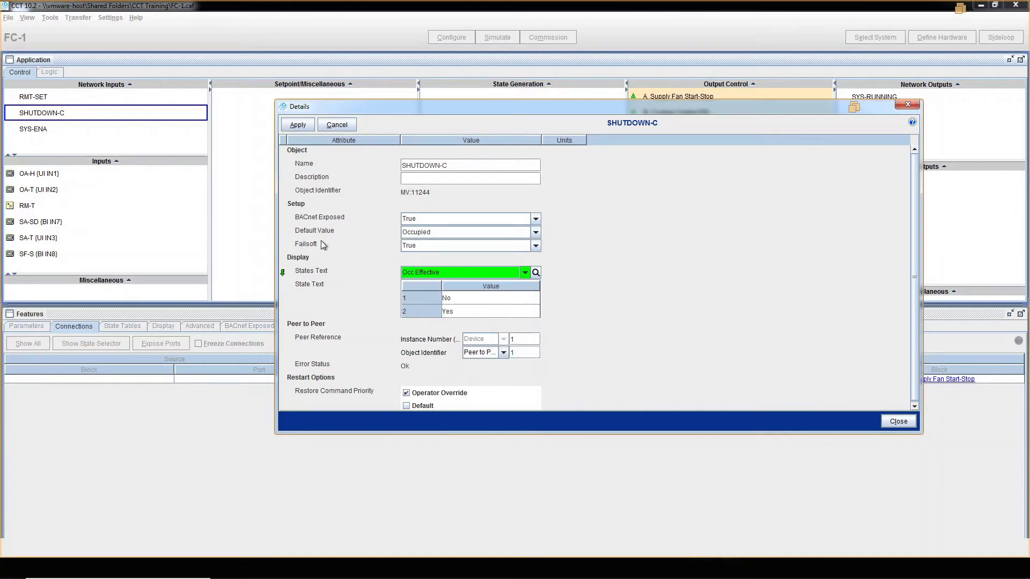
Step: Inspect the default value choices for SHUTDOWN-C, discard the edits and close its details
{"action": "left_click", "coordinate": [443, 234]}
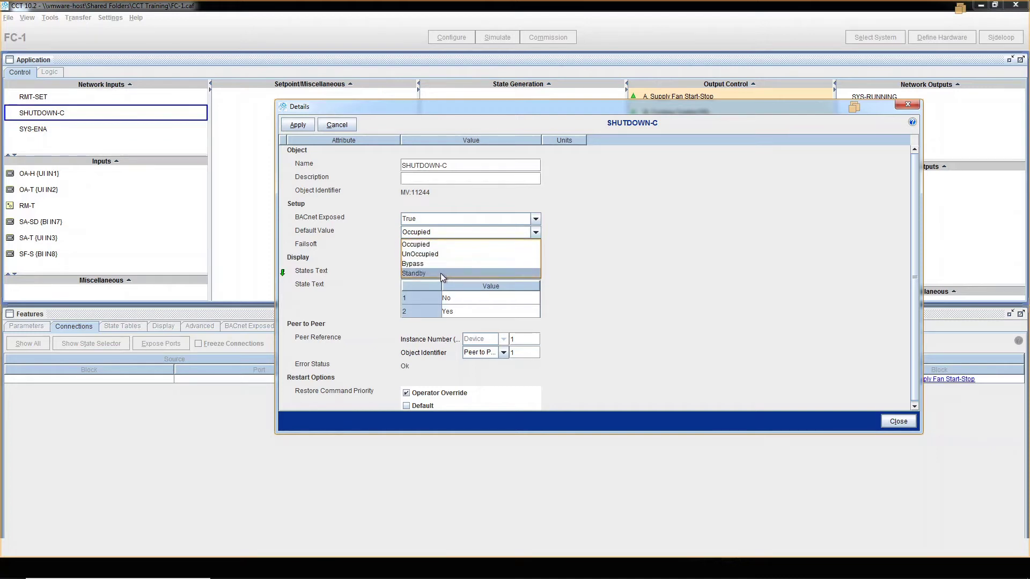
{"action": "left_click", "coordinate": [356, 264]}
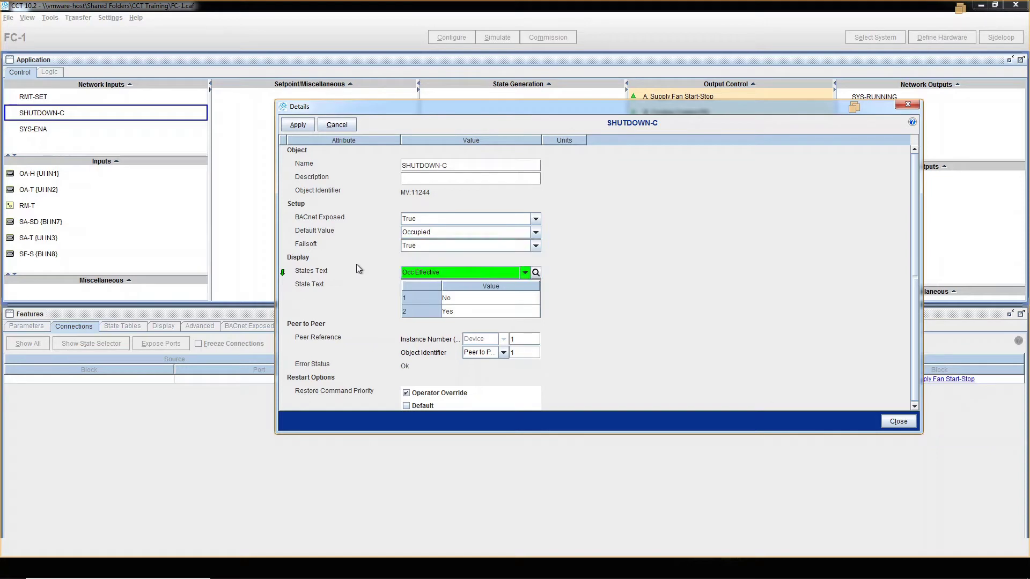
{"action": "left_click", "coordinate": [337, 125]}
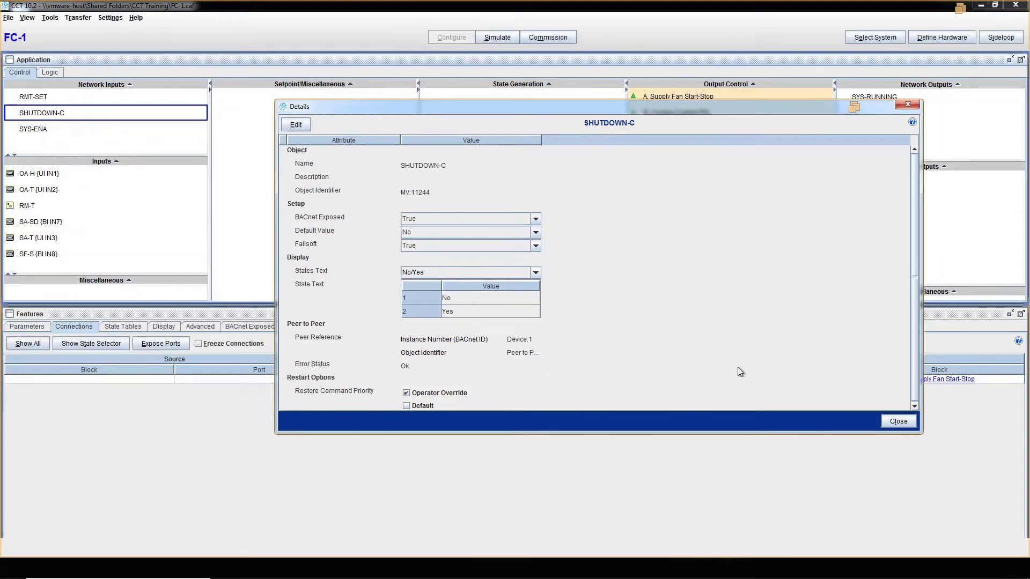
{"action": "left_click", "coordinate": [898, 420]}
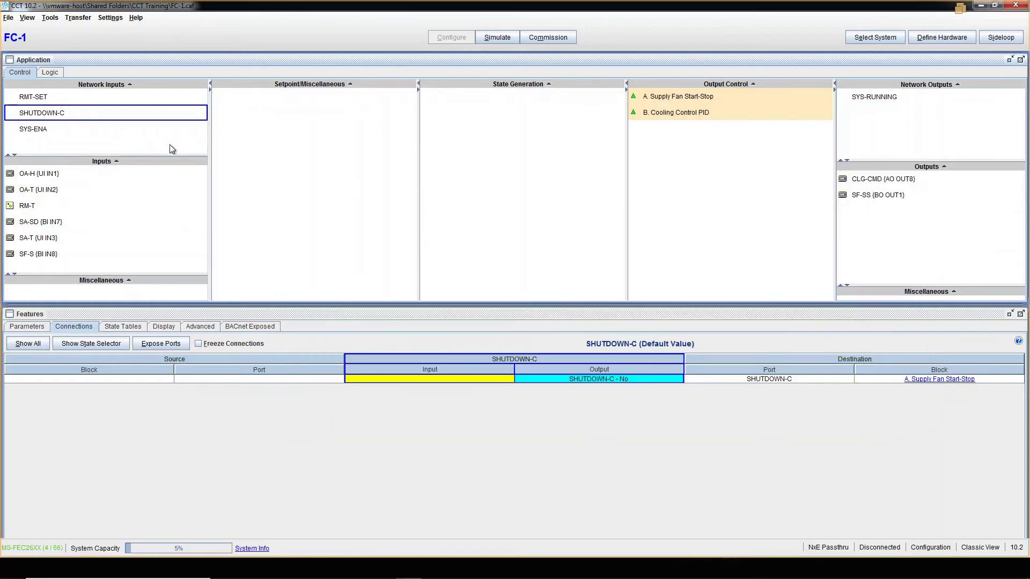
Step: View the connections and details of the SYS-ENA network input, and close its details
{"action": "left_click", "coordinate": [51, 130]}
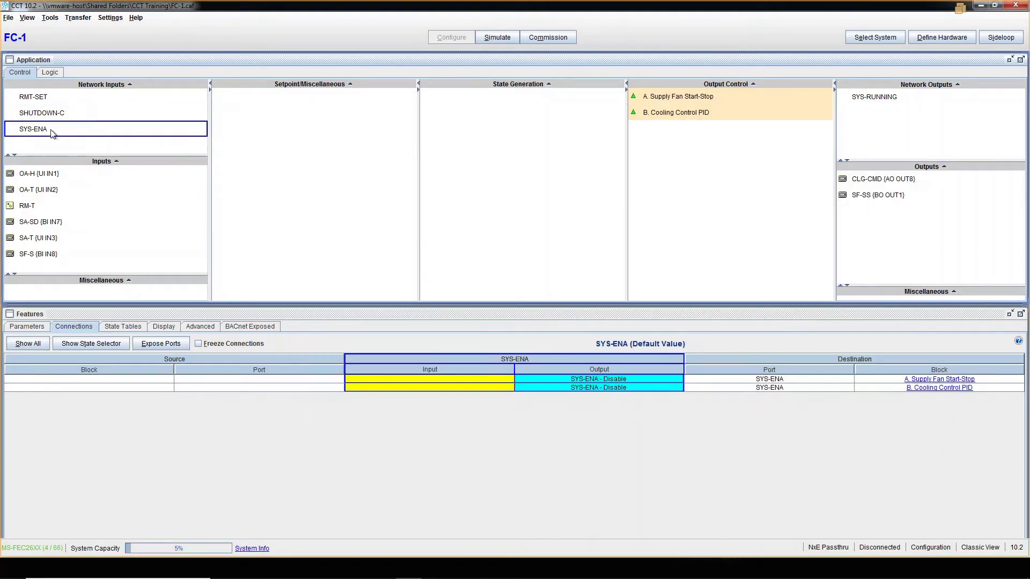
{"action": "double_click", "coordinate": [52, 131]}
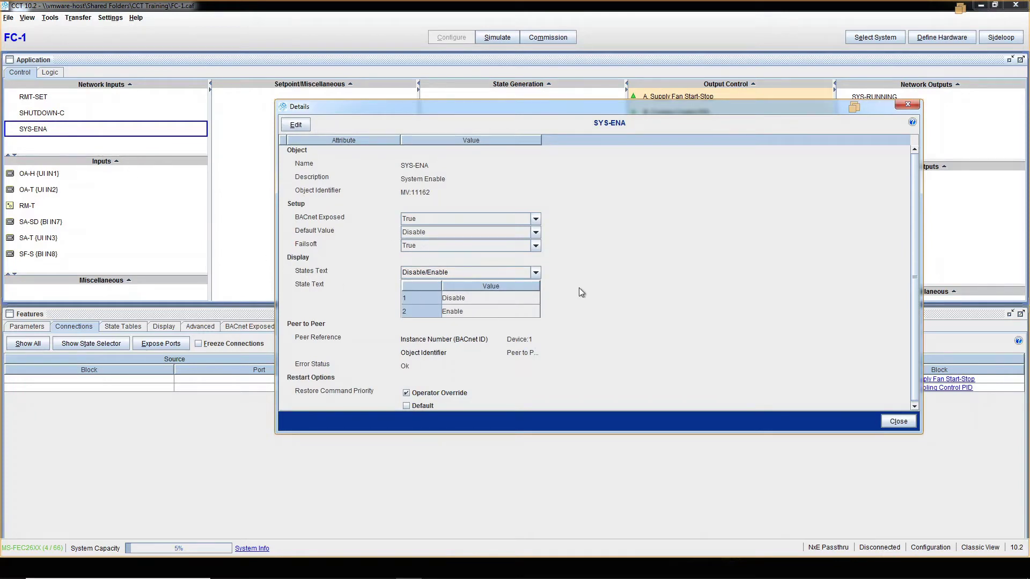
{"action": "left_click", "coordinate": [898, 421]}
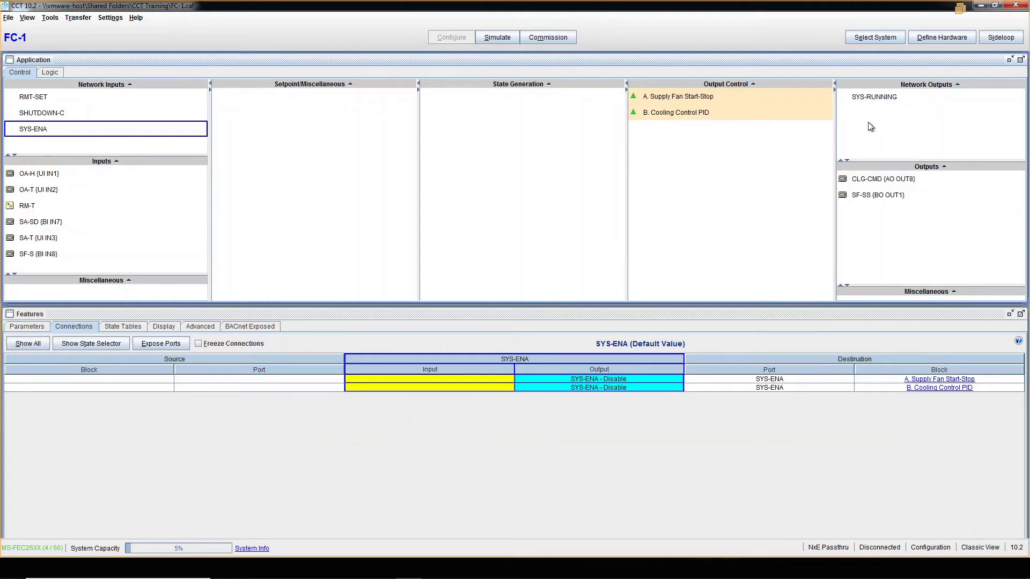
Step: Examine the details of the SYS-RUNNING network output and its default value choices, and close without changes
{"action": "left_click", "coordinate": [889, 102]}
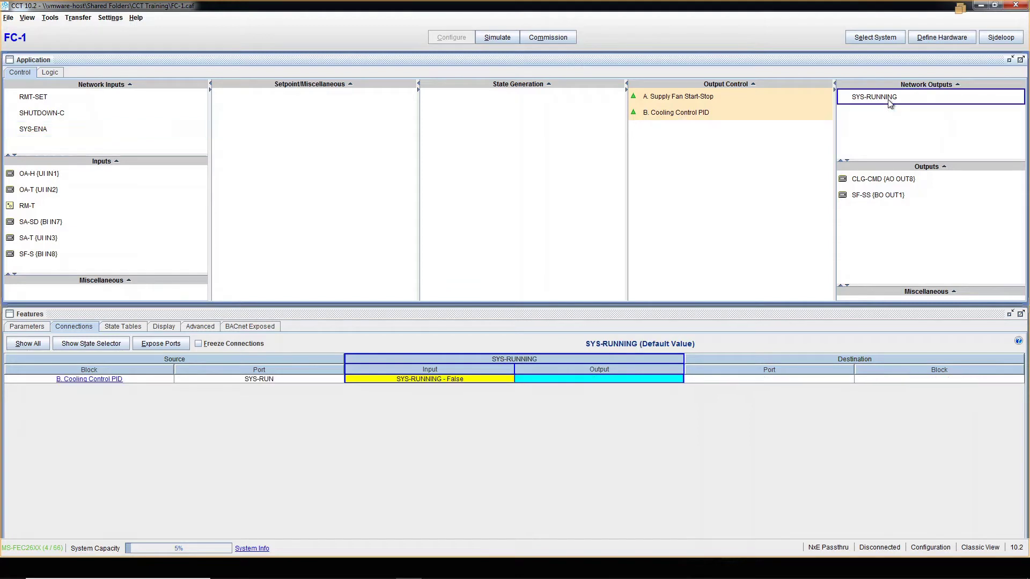
{"action": "double_click", "coordinate": [890, 102]}
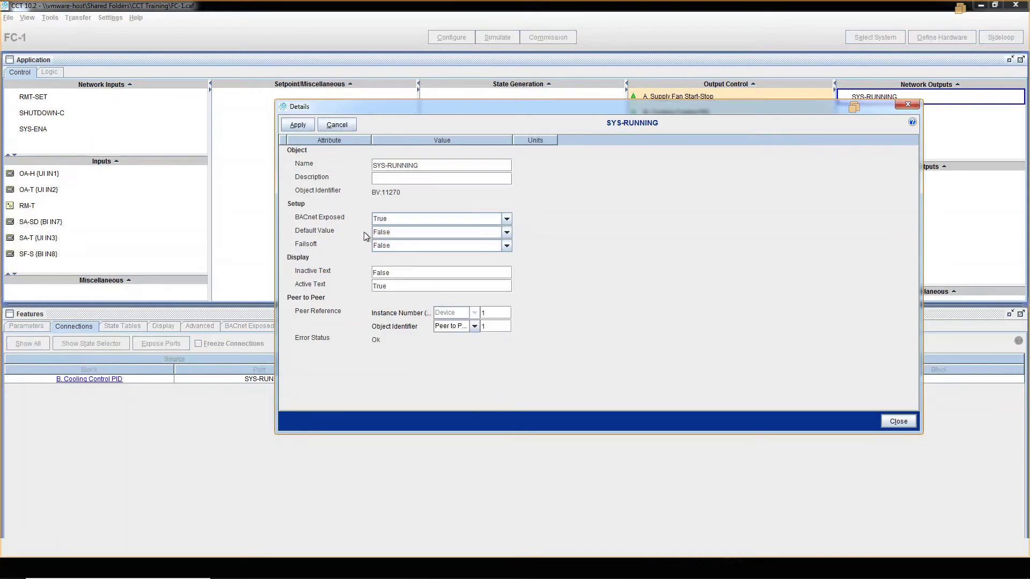
{"action": "left_click", "coordinate": [385, 234]}
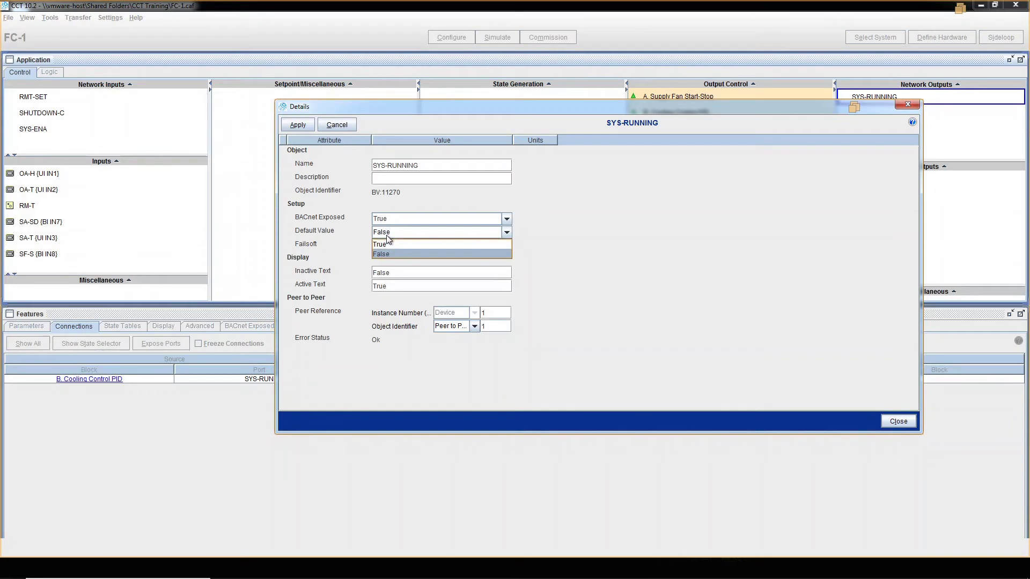
{"action": "left_click", "coordinate": [344, 180]}
{"action": "left_click", "coordinate": [338, 125]}
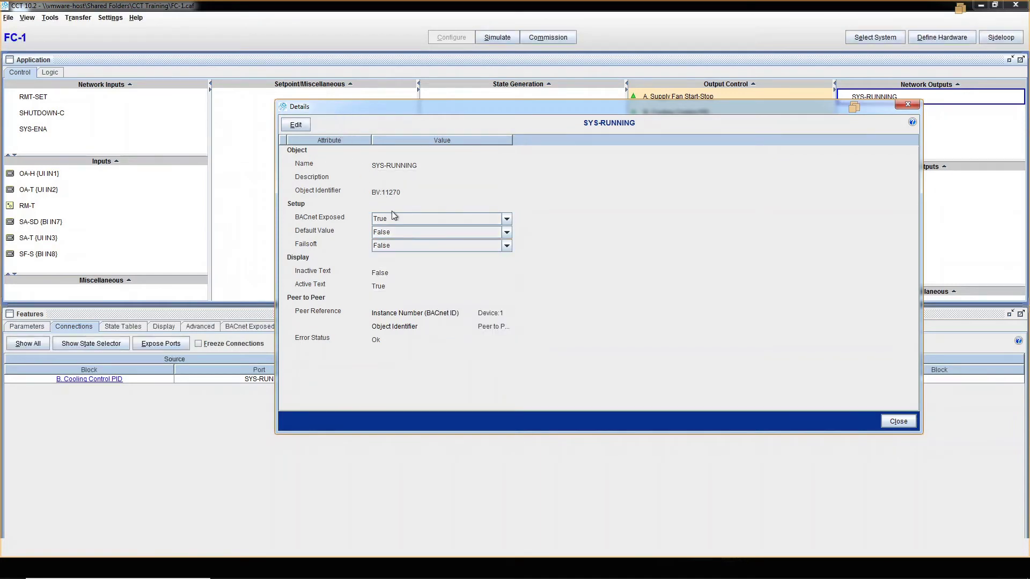
{"action": "left_click", "coordinate": [898, 422]}
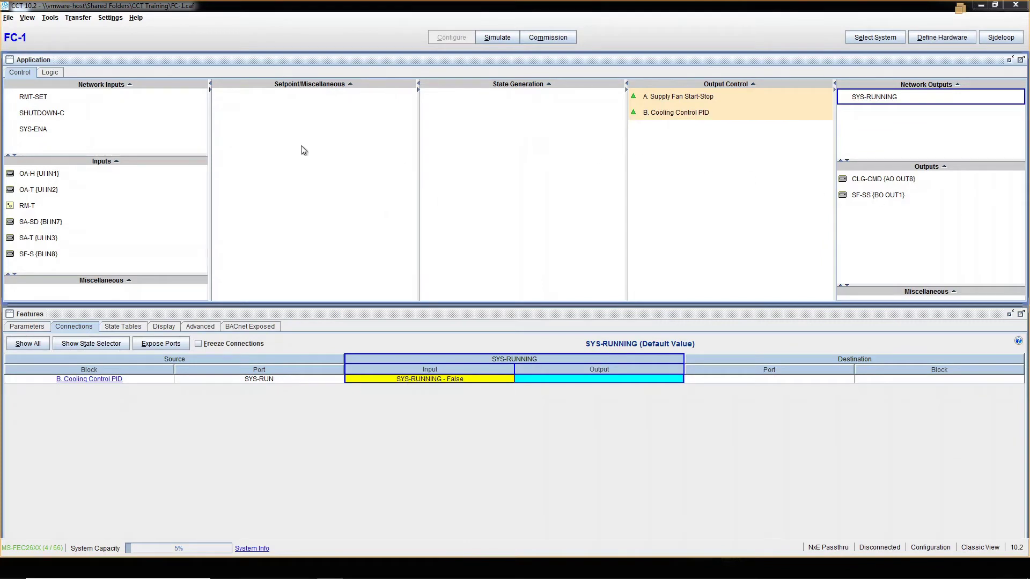
Step: Edit the details of the SYS-ENA network input and set its states text to False/True
{"action": "left_click", "coordinate": [76, 131]}
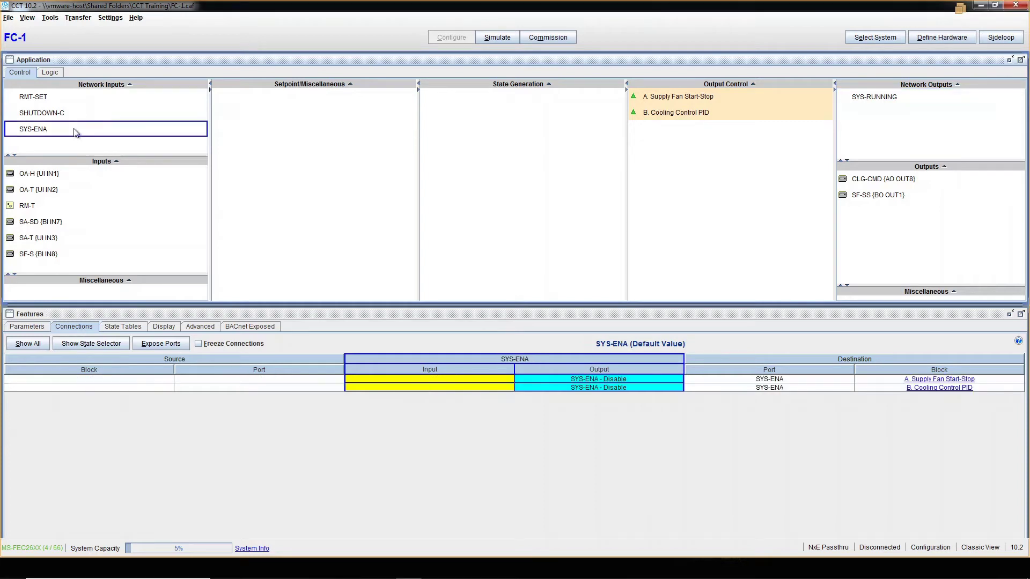
{"action": "double_click", "coordinate": [75, 130]}
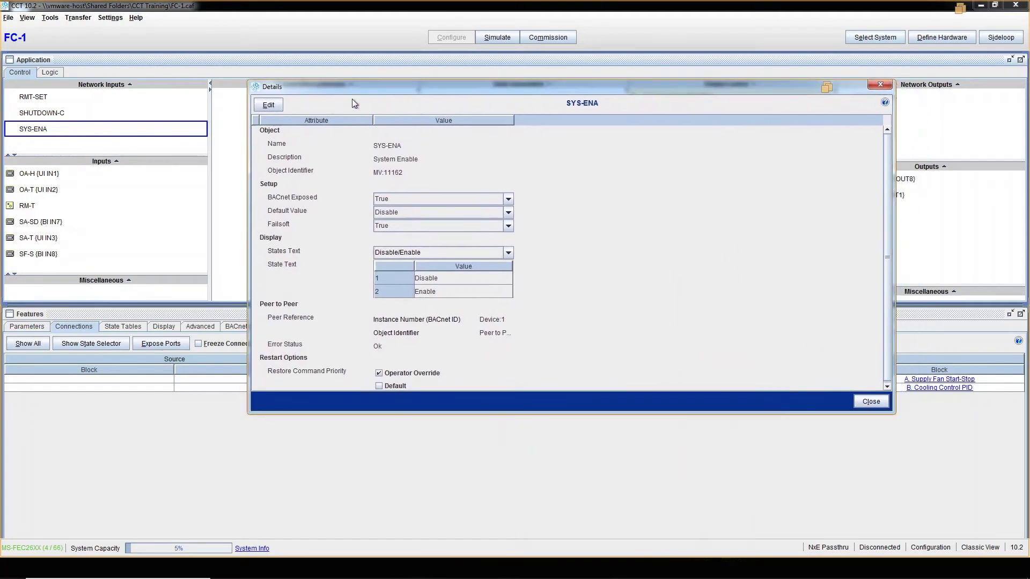
{"action": "left_click", "coordinate": [268, 105]}
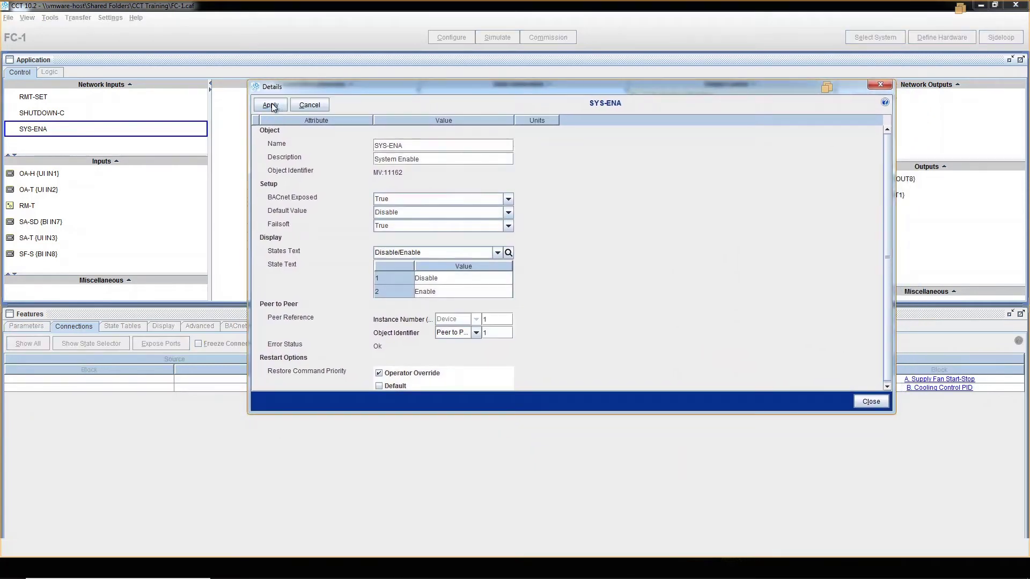
{"action": "left_click", "coordinate": [418, 256]}
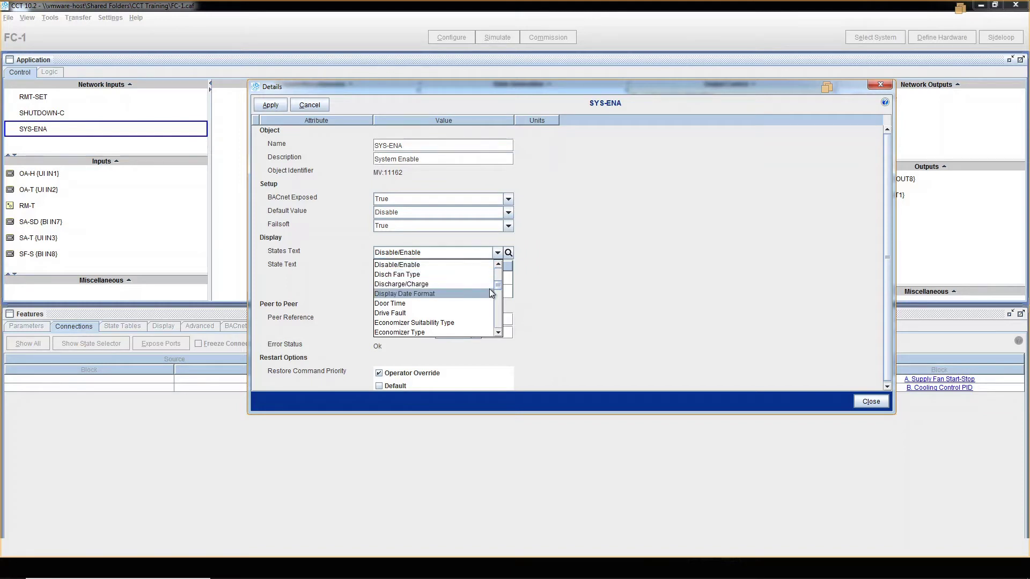
{"action": "key", "text": "f"}
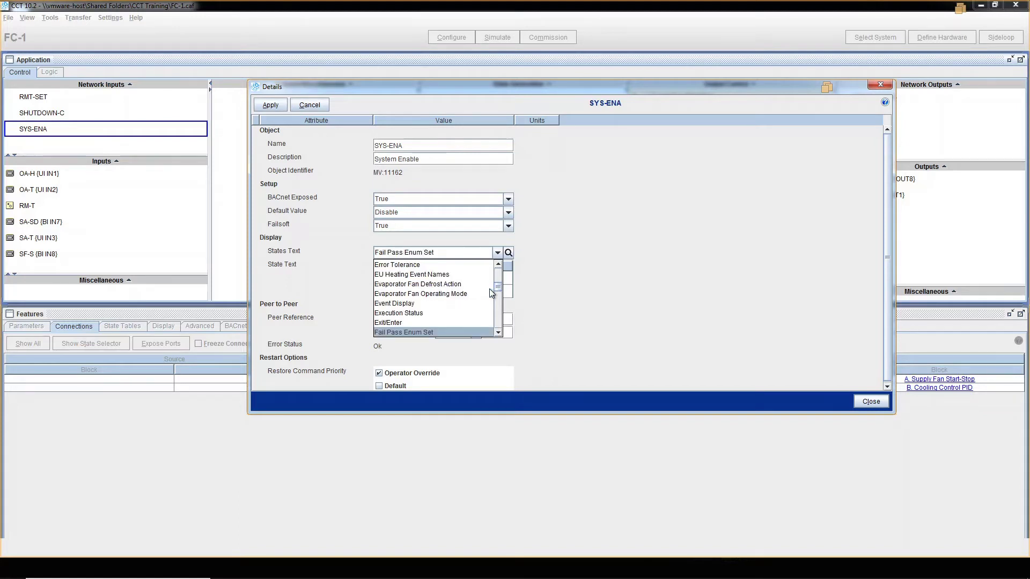
{"action": "key", "text": "Down"}
{"action": "key", "text": "Down"}
{"action": "key", "text": "Down"}
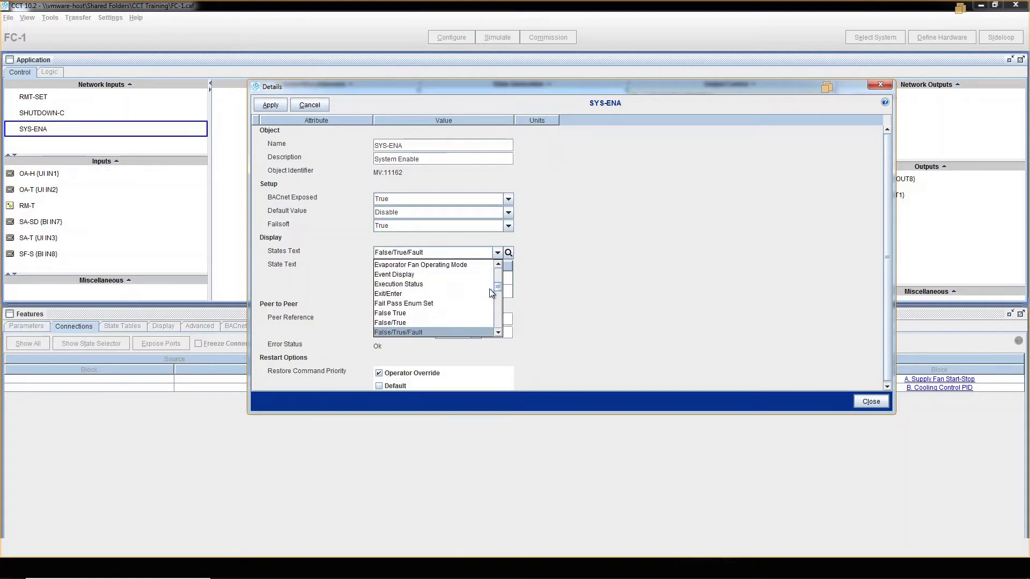
{"action": "key", "text": "Up"}
{"action": "left_click", "coordinate": [428, 323]}
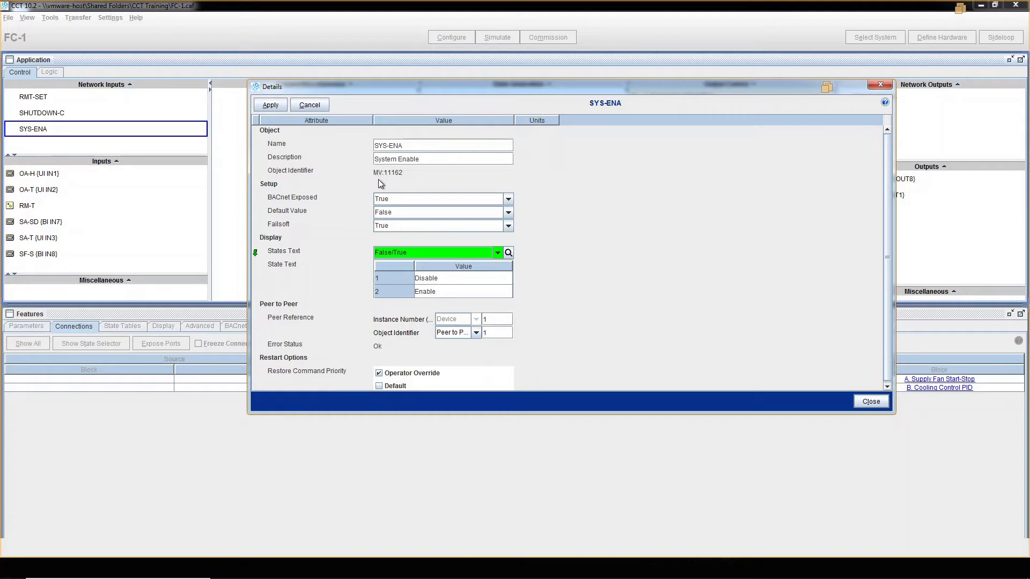
Step: Discard the SYS-ENA states text edit and close its details, and view the details of the SHUTDOWN-C network input
{"action": "left_click", "coordinate": [317, 105]}
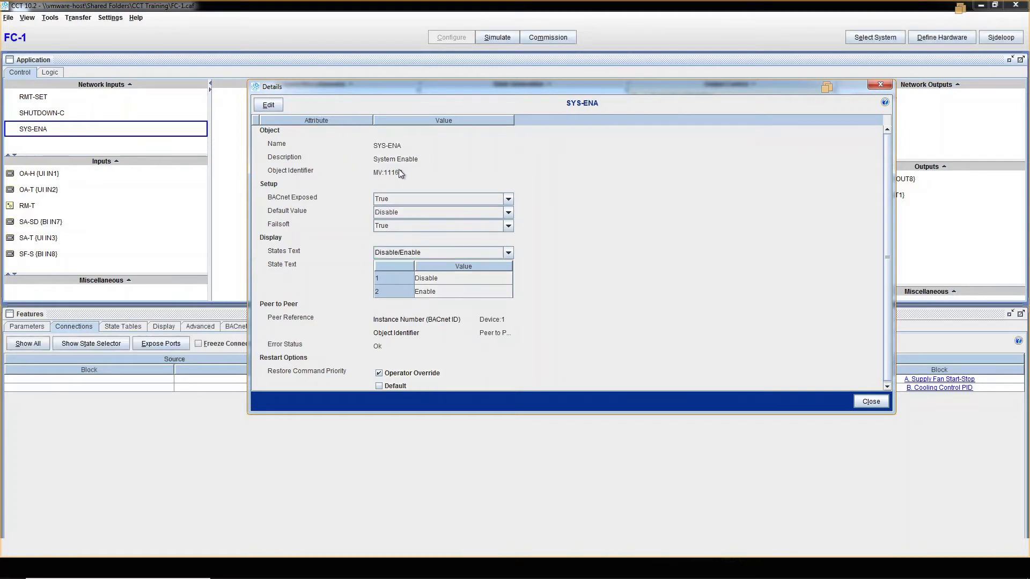
{"action": "left_click", "coordinate": [886, 85]}
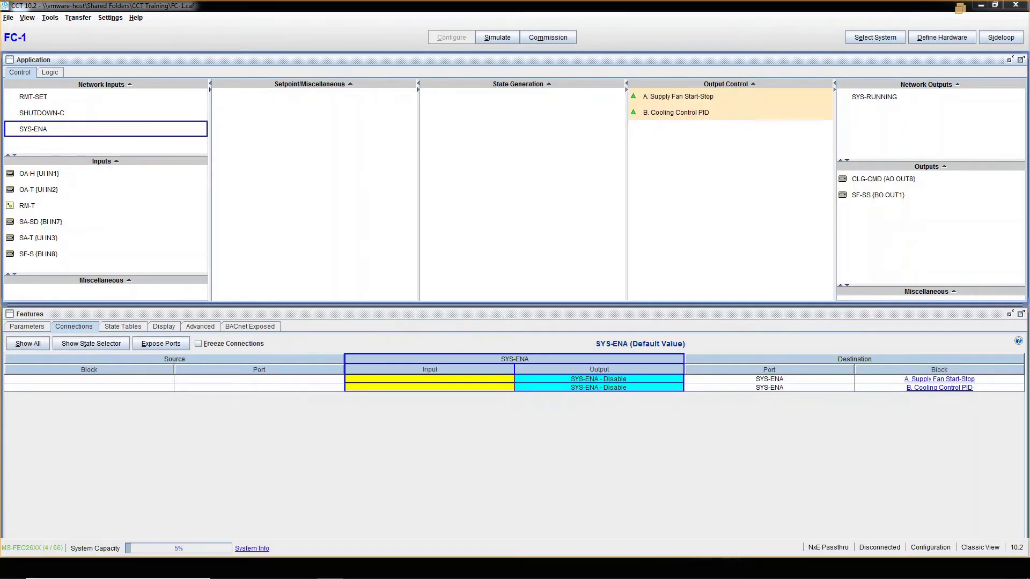
{"action": "double_click", "coordinate": [59, 113]}
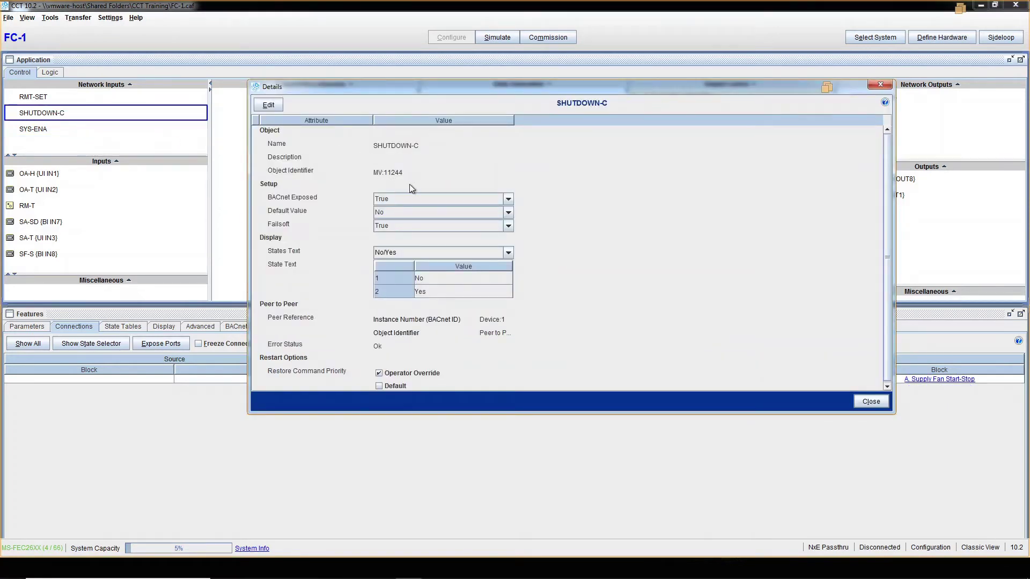
{"action": "left_click", "coordinate": [876, 87]}
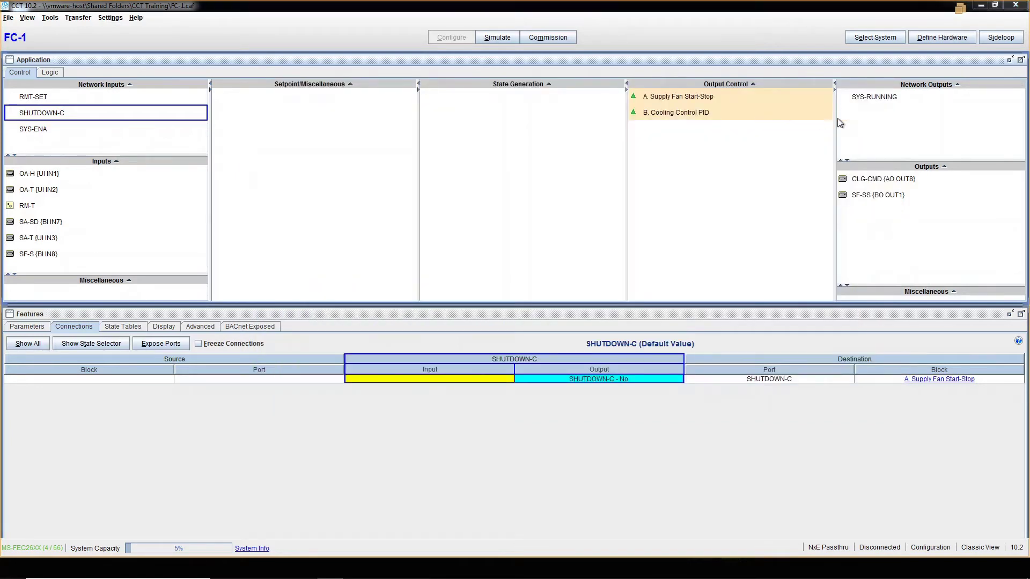
Step: Examine the inactive and active text fields in the SYS-RUNNING network output's editable details, and close without changes
{"action": "double_click", "coordinate": [886, 103]}
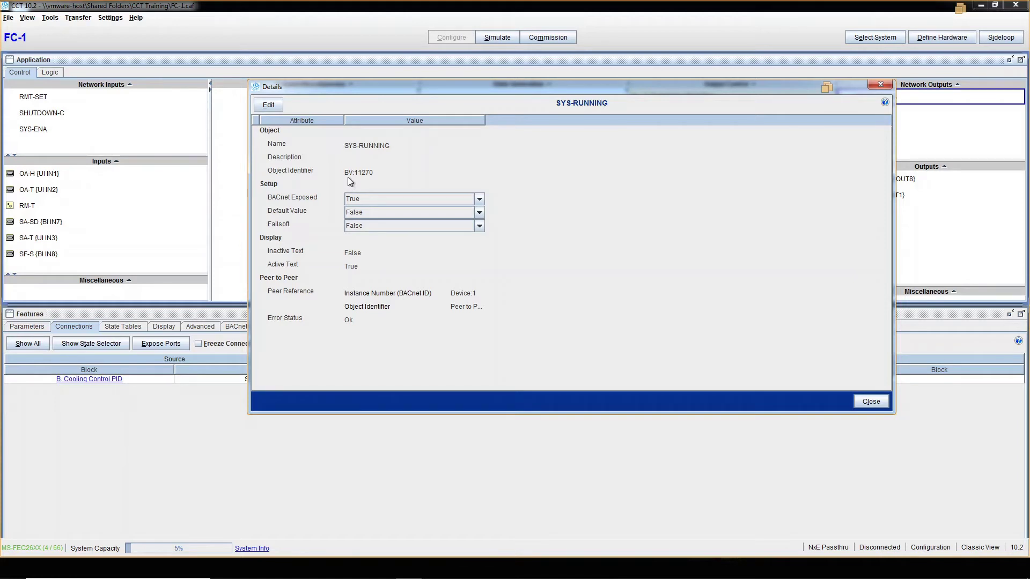
{"action": "left_click", "coordinate": [268, 105]}
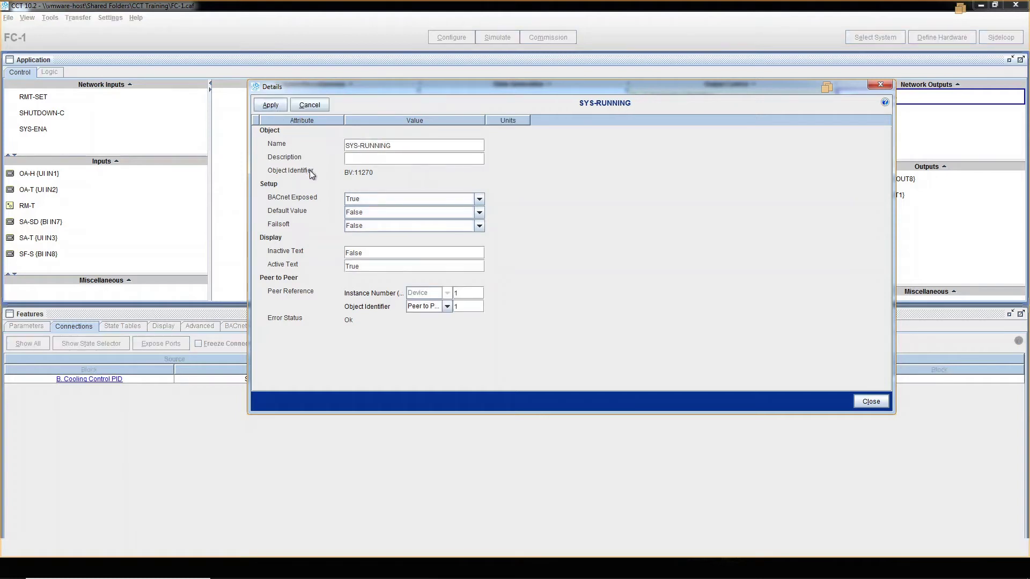
{"action": "left_click", "coordinate": [369, 214]}
{"action": "left_click", "coordinate": [364, 235]}
{"action": "left_click", "coordinate": [370, 225]}
{"action": "left_click", "coordinate": [371, 247]}
{"action": "double_click", "coordinate": [361, 253]}
{"action": "double_click", "coordinate": [370, 266]}
{"action": "double_click", "coordinate": [375, 254]}
{"action": "double_click", "coordinate": [370, 266]}
{"action": "double_click", "coordinate": [355, 253]}
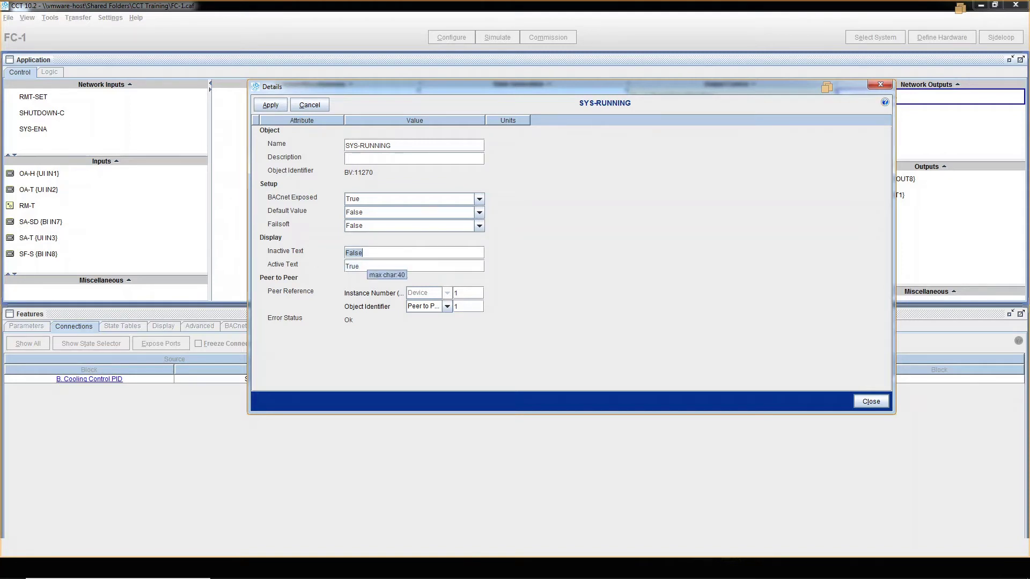
{"action": "double_click", "coordinate": [370, 266]}
{"action": "double_click", "coordinate": [376, 255]}
{"action": "double_click", "coordinate": [370, 266]}
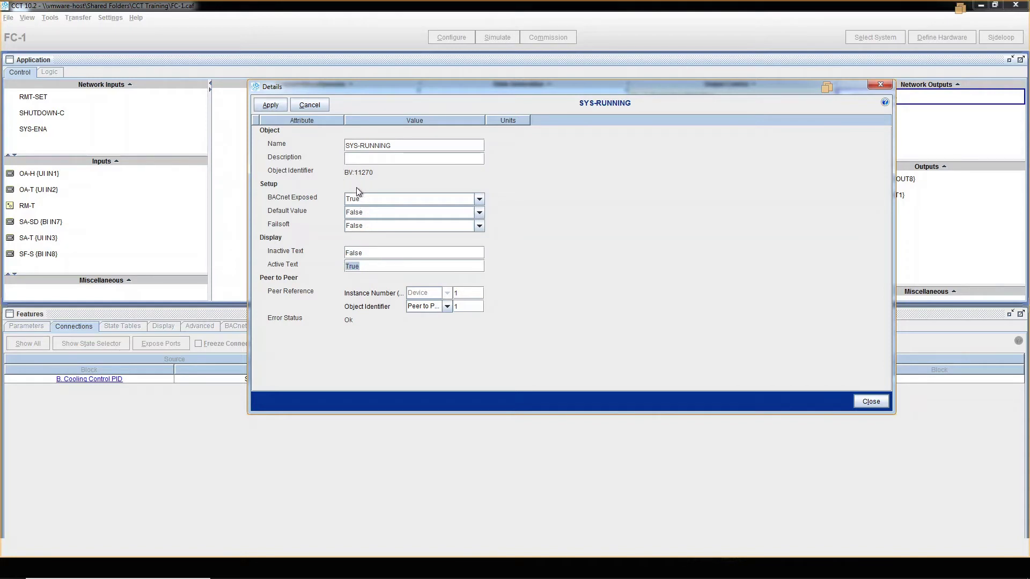
{"action": "left_click", "coordinate": [313, 107]}
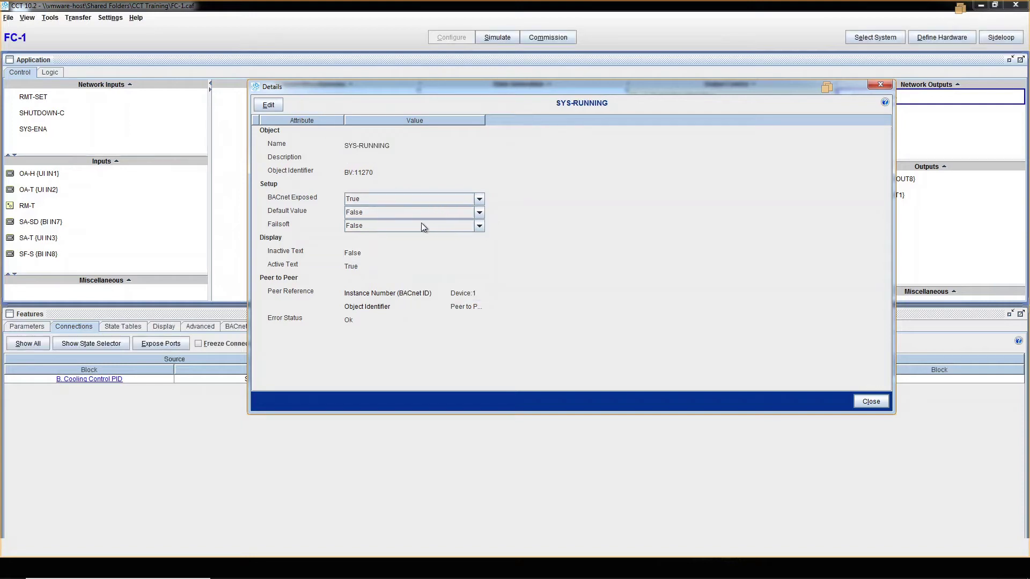
{"action": "left_click", "coordinate": [872, 402]}
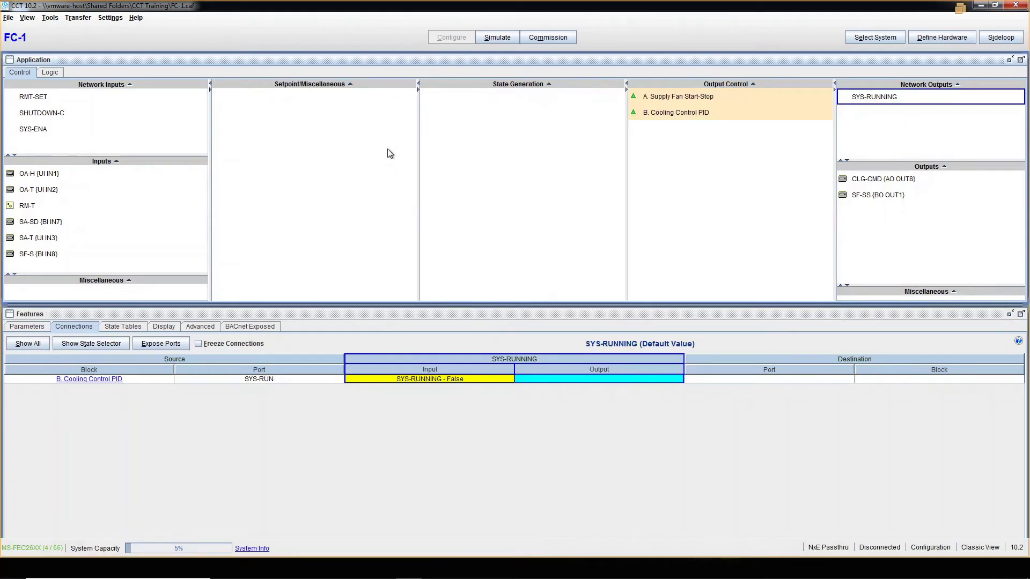
Step: Review the details of the RMT-SET network input and the OA-H hardware input, closing each one
{"action": "double_click", "coordinate": [49, 98]}
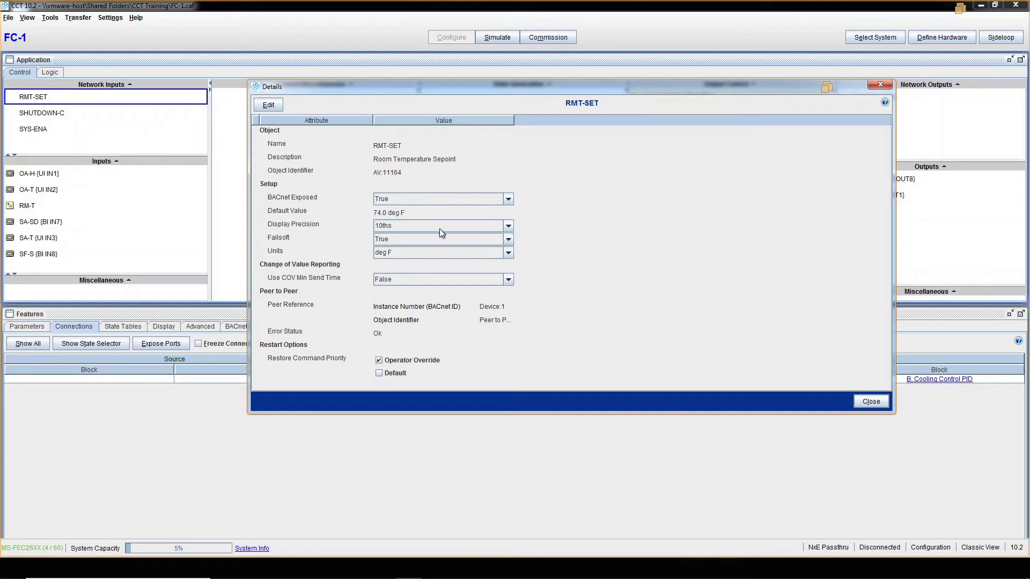
{"action": "left_click", "coordinate": [870, 401]}
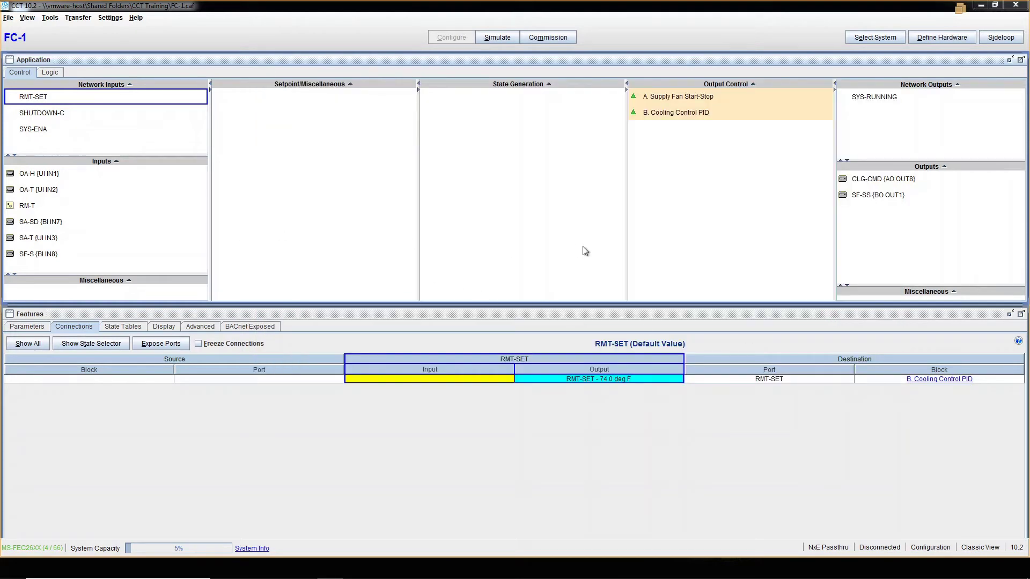
{"action": "double_click", "coordinate": [43, 177]}
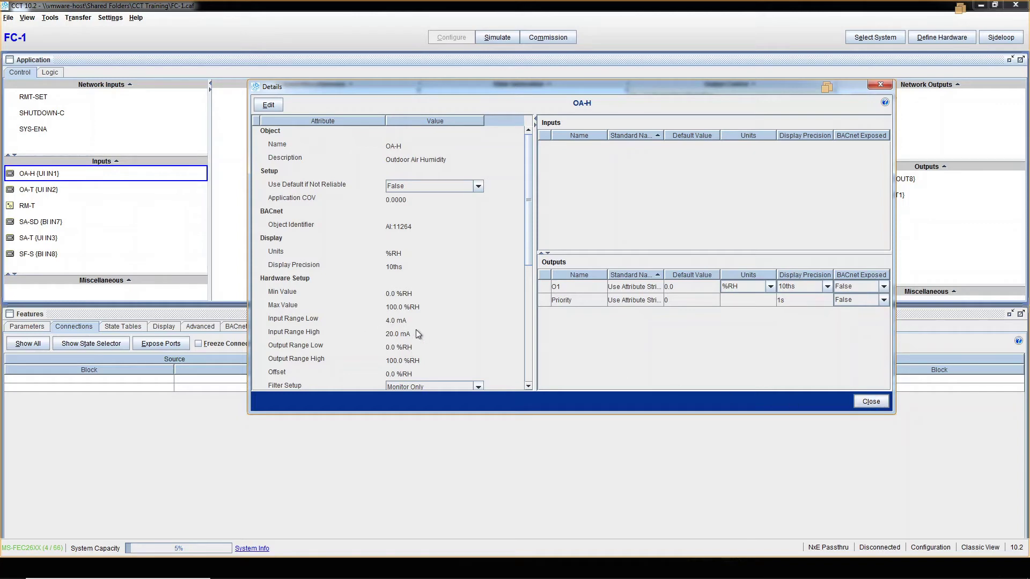
{"action": "left_click", "coordinate": [871, 402]}
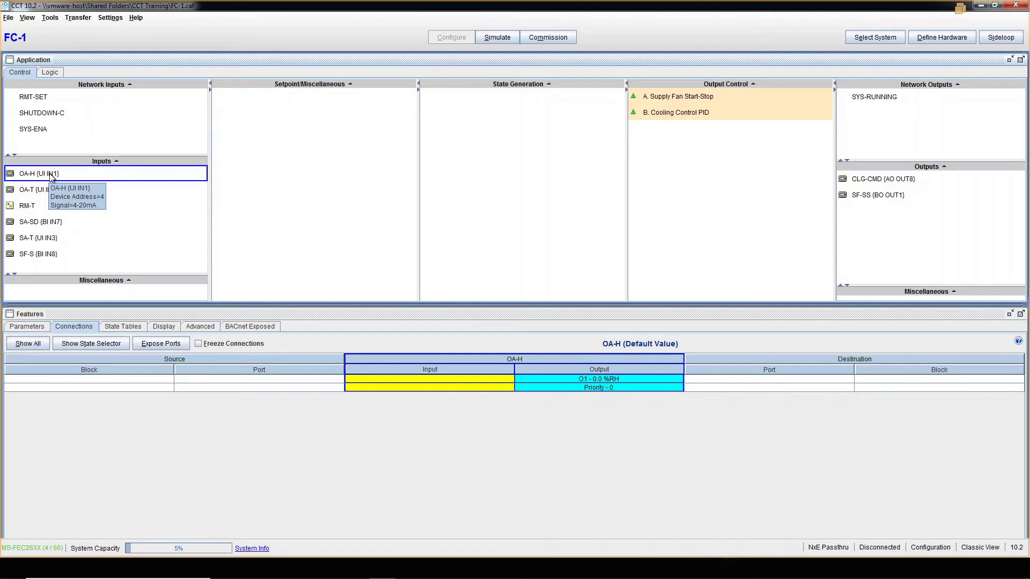
Step: Check the signal information and details of the OA-T and RM-T inputs, closing each details window
{"action": "mouse_move", "coordinate": [38, 194]}
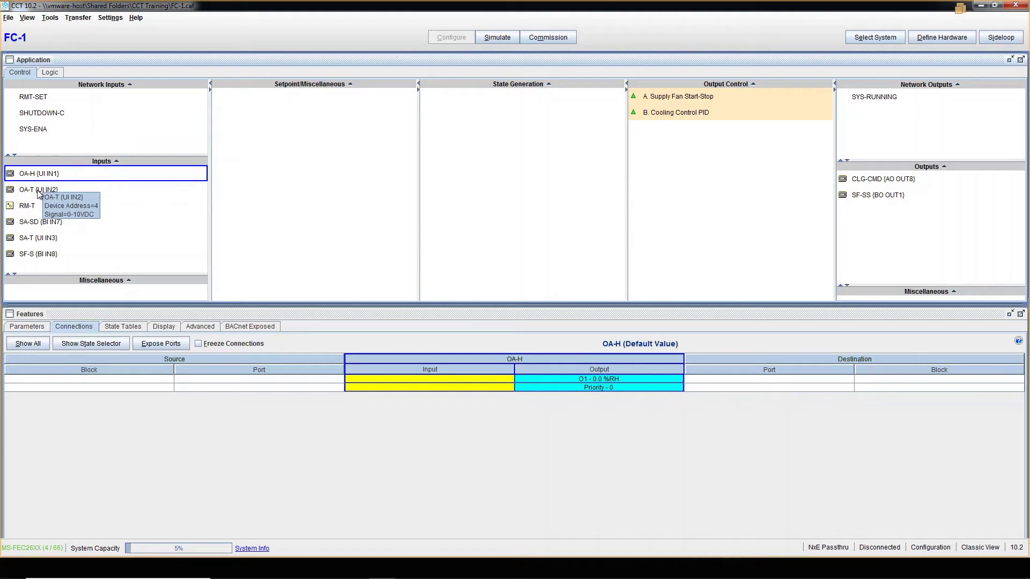
{"action": "left_click", "coordinate": [39, 191]}
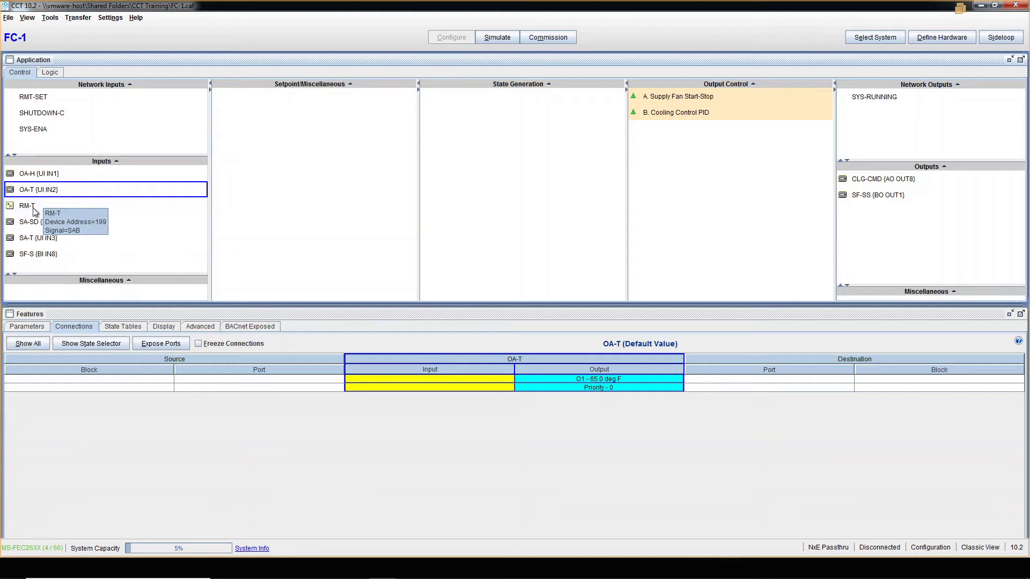
{"action": "double_click", "coordinate": [33, 208]}
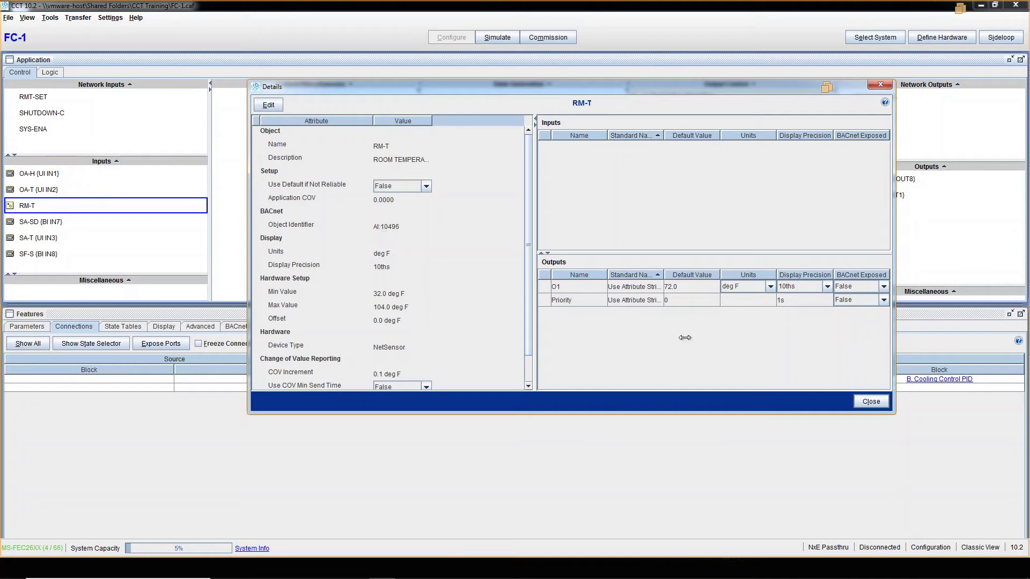
{"action": "left_click", "coordinate": [871, 402]}
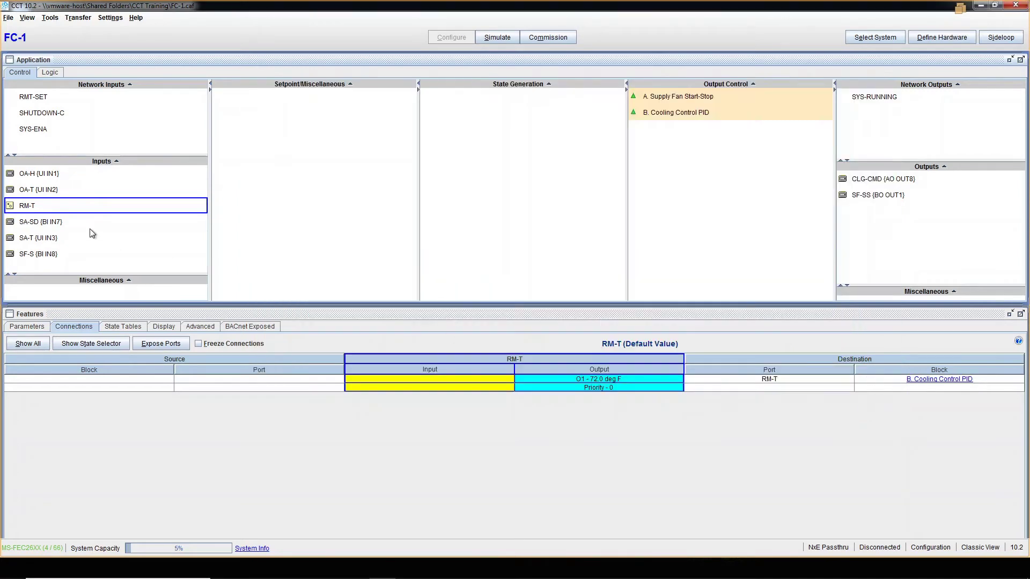
{"action": "double_click", "coordinate": [58, 192]}
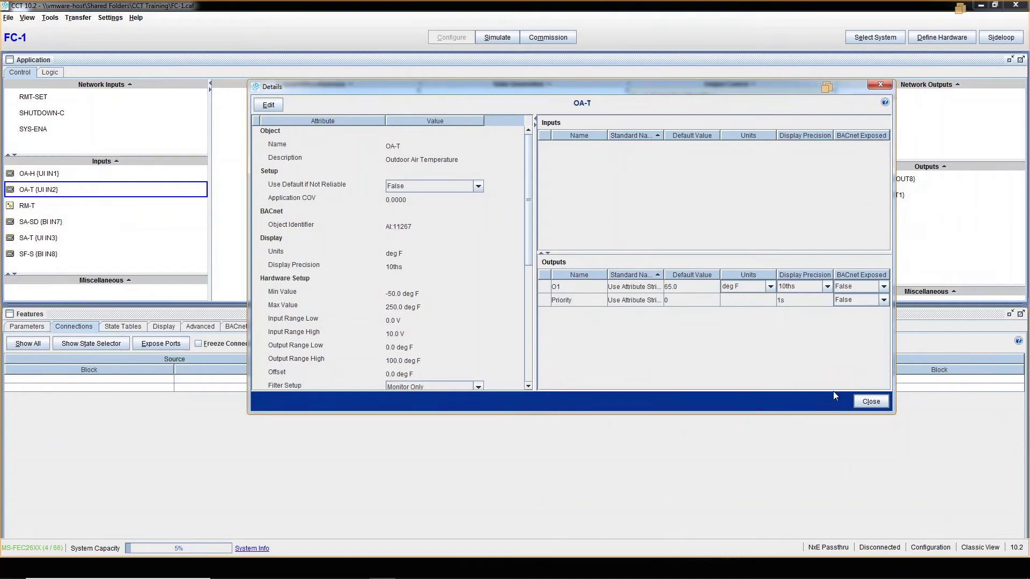
{"action": "left_click", "coordinate": [871, 402]}
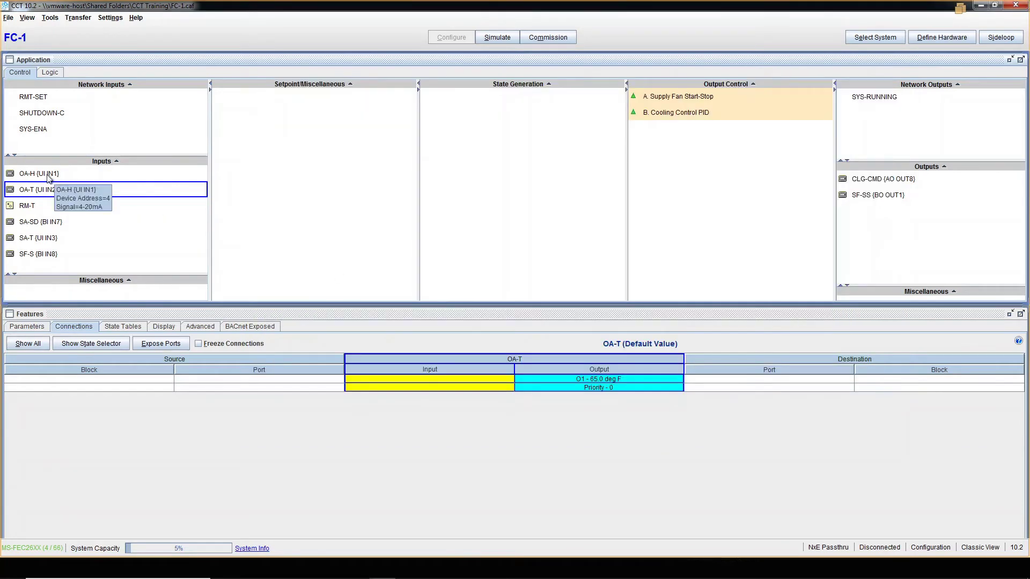
Step: Examine the SA-SD input's details with the value column widened to show the full description, and close them
{"action": "double_click", "coordinate": [47, 224]}
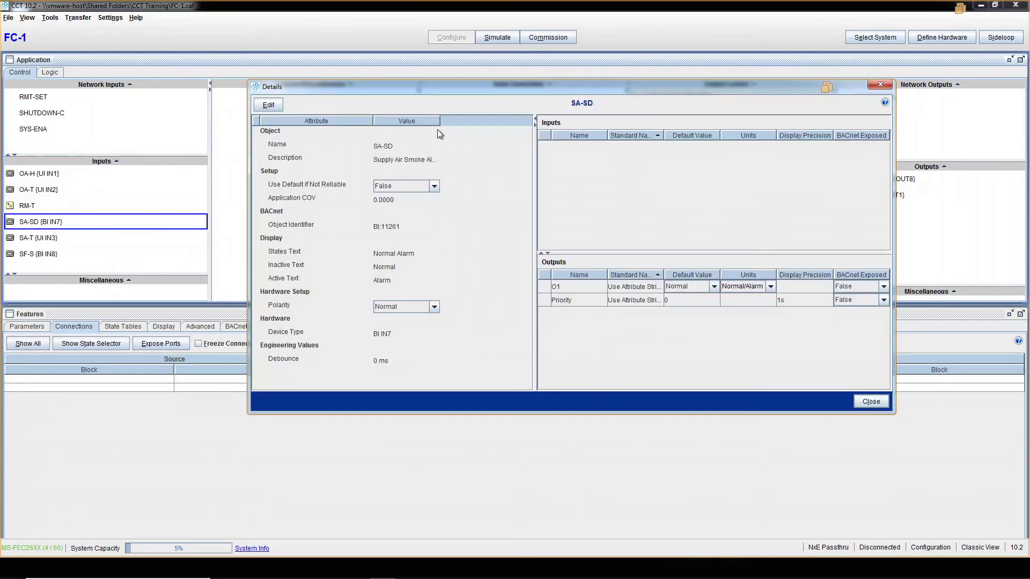
{"action": "left_click_drag", "start_coordinate": [440, 124], "coordinate": [474, 127]}
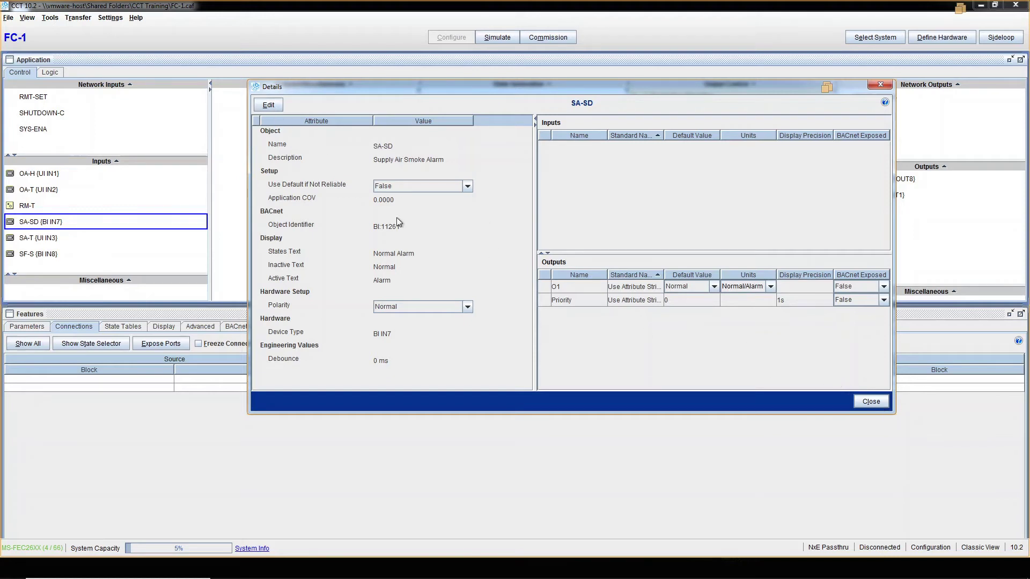
{"action": "left_click", "coordinate": [876, 404]}
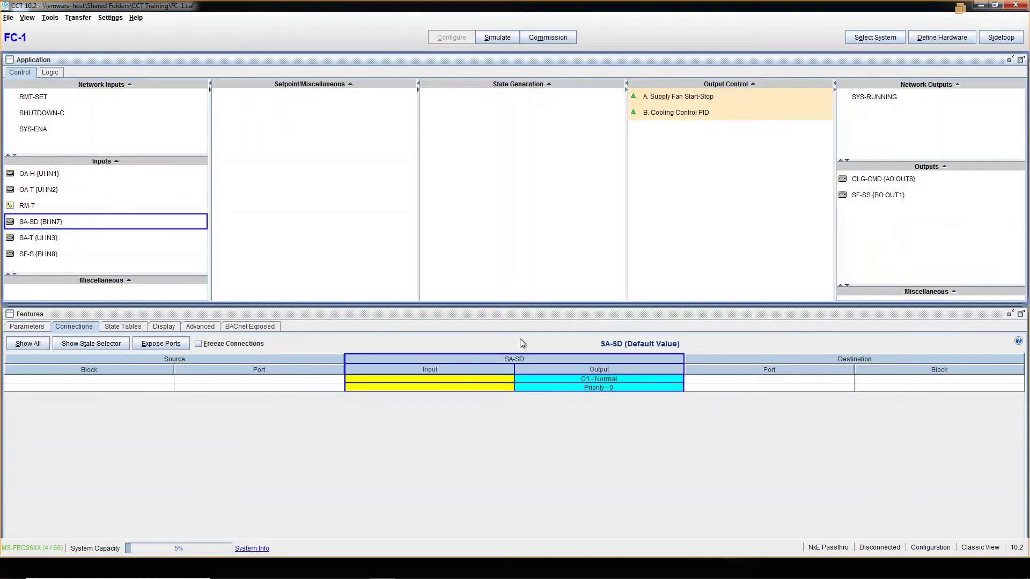
Step: Review the details of the SA-T and SF-S inputs, closing each one
{"action": "double_click", "coordinate": [48, 240]}
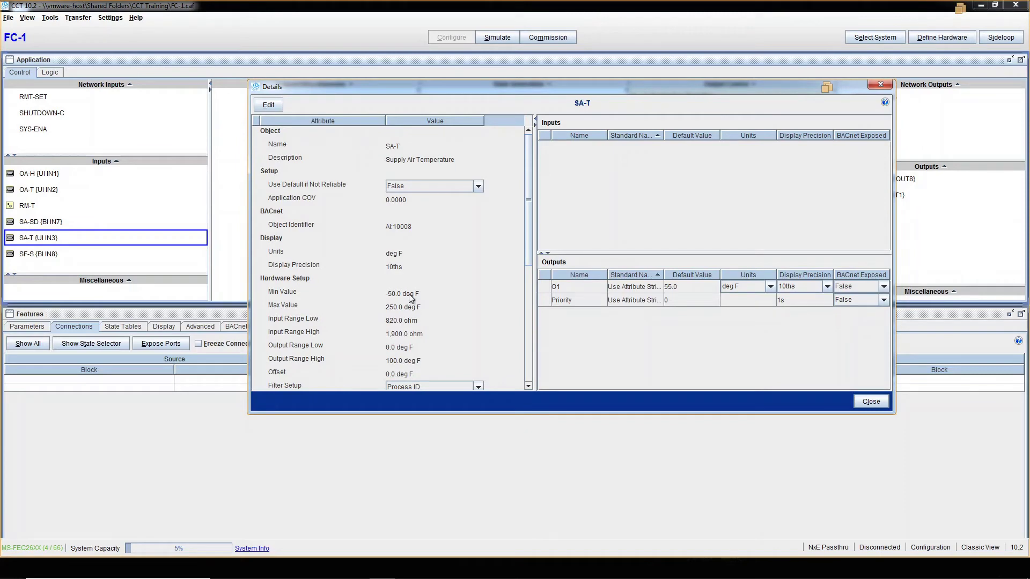
{"action": "left_click", "coordinate": [875, 403]}
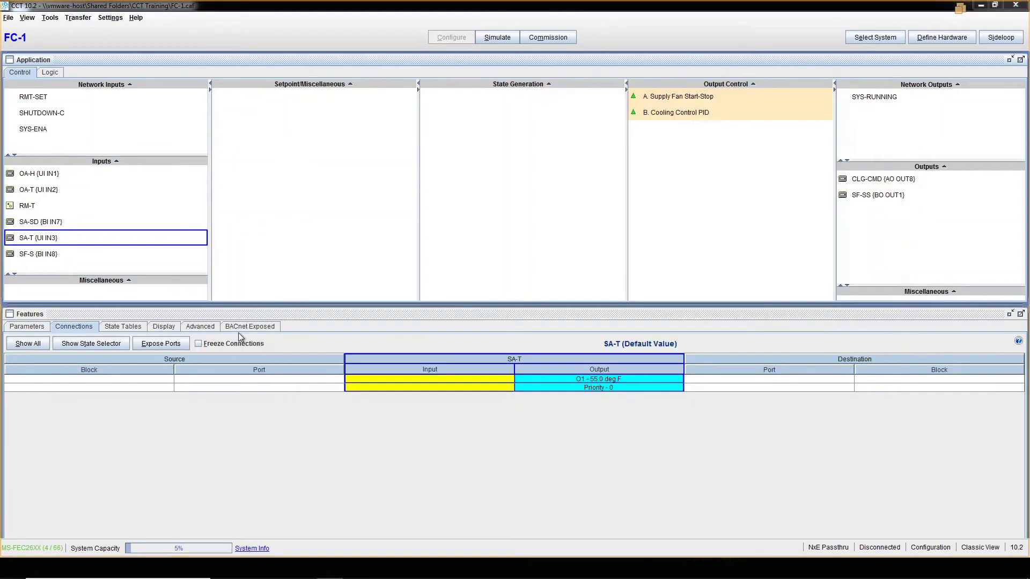
{"action": "double_click", "coordinate": [39, 254]}
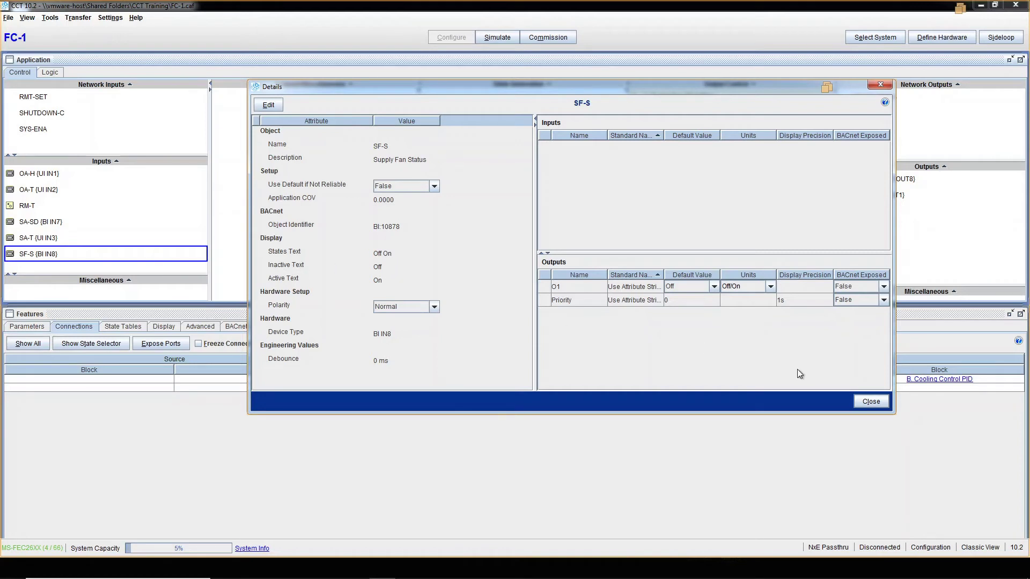
{"action": "left_click", "coordinate": [870, 403]}
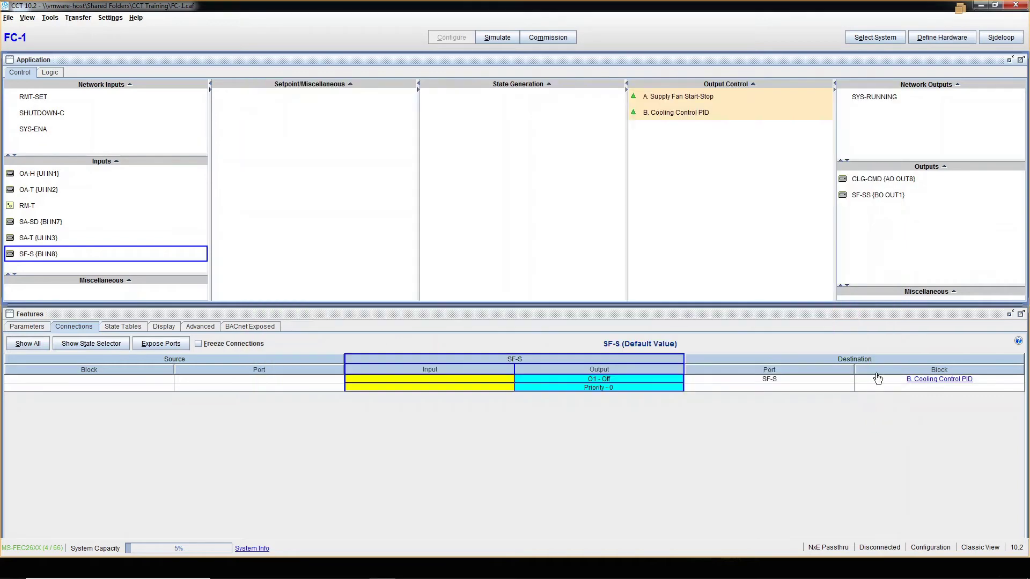
Step: Inspect the CLG-CMD output's details through to its restart options, and close them
{"action": "double_click", "coordinate": [890, 185]}
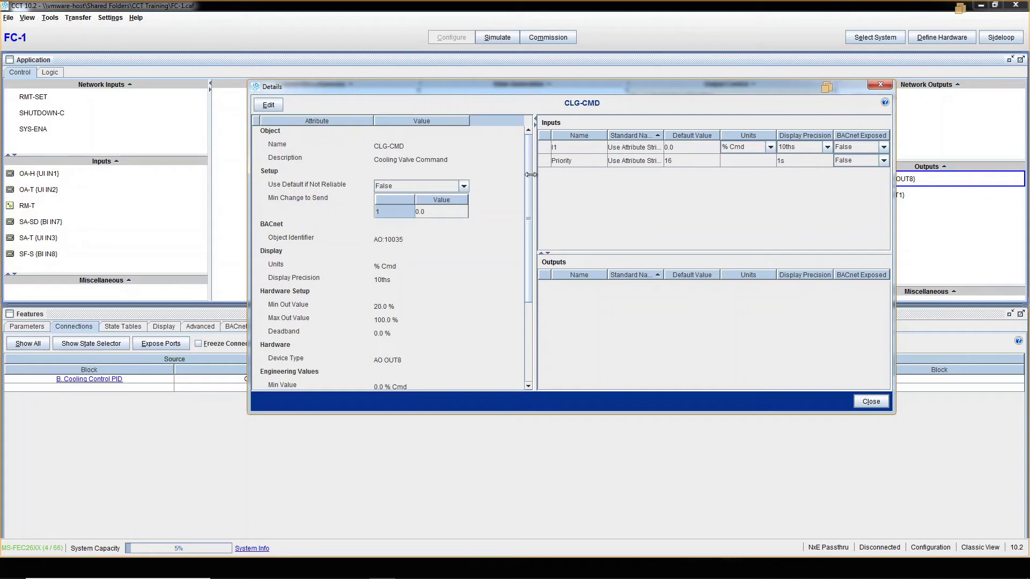
{"action": "left_click_drag", "start_coordinate": [527, 178], "coordinate": [530, 264]}
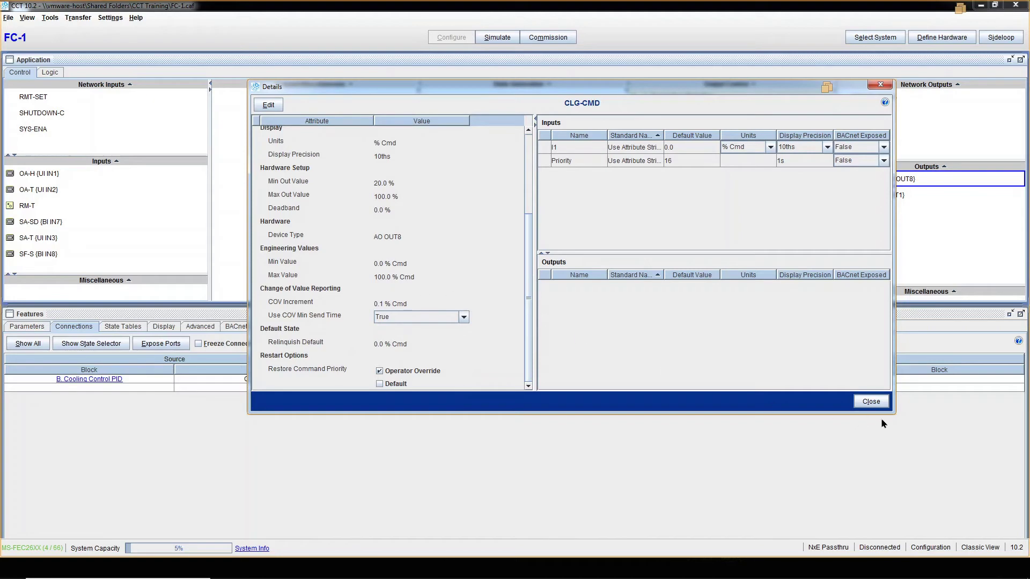
{"action": "left_click", "coordinate": [871, 402]}
Step: Examine the details of the SF-SS output with the window moved clear of the outputs list, and close them
{"action": "left_click", "coordinate": [878, 197]}
{"action": "double_click", "coordinate": [878, 198]}
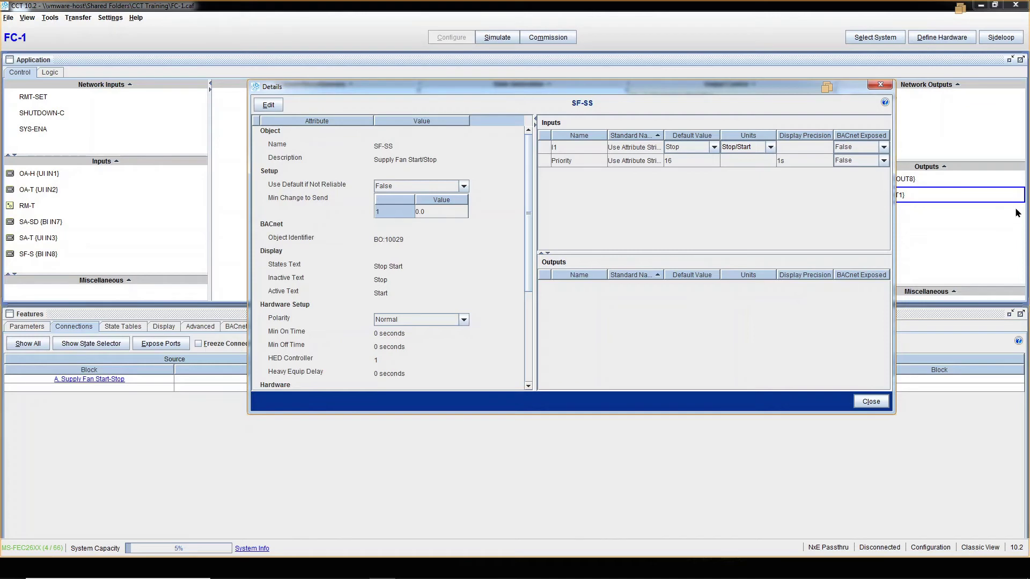
{"action": "left_click_drag", "start_coordinate": [740, 87], "coordinate": [645, 105]}
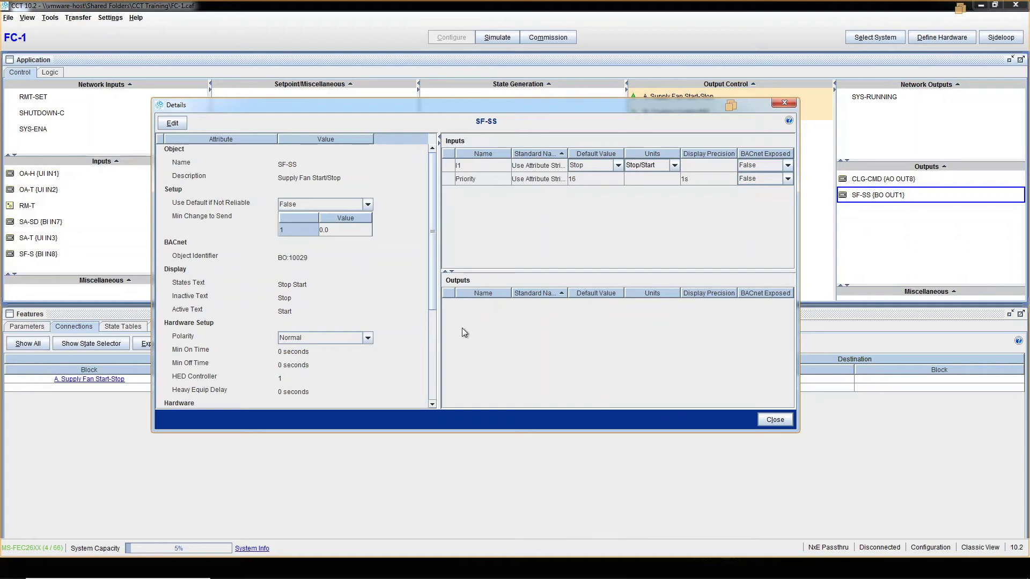
{"action": "left_click", "coordinate": [775, 420]}
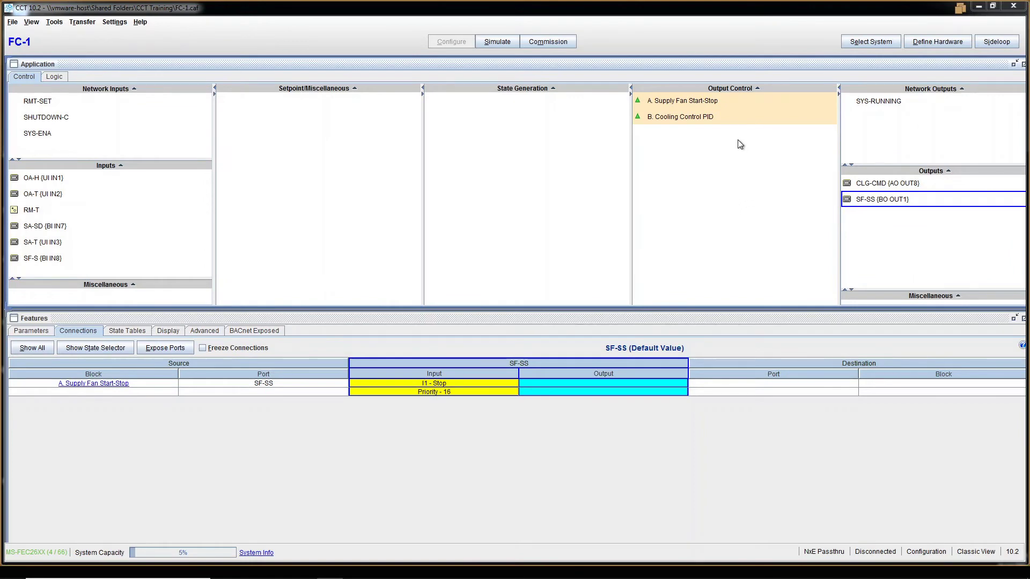
Step: Compare the connections of the Supply Fan Start-Stop and Cooling Control PID output control blocks, ending on Supply Fan Start-Stop
{"action": "left_click", "coordinate": [727, 104]}
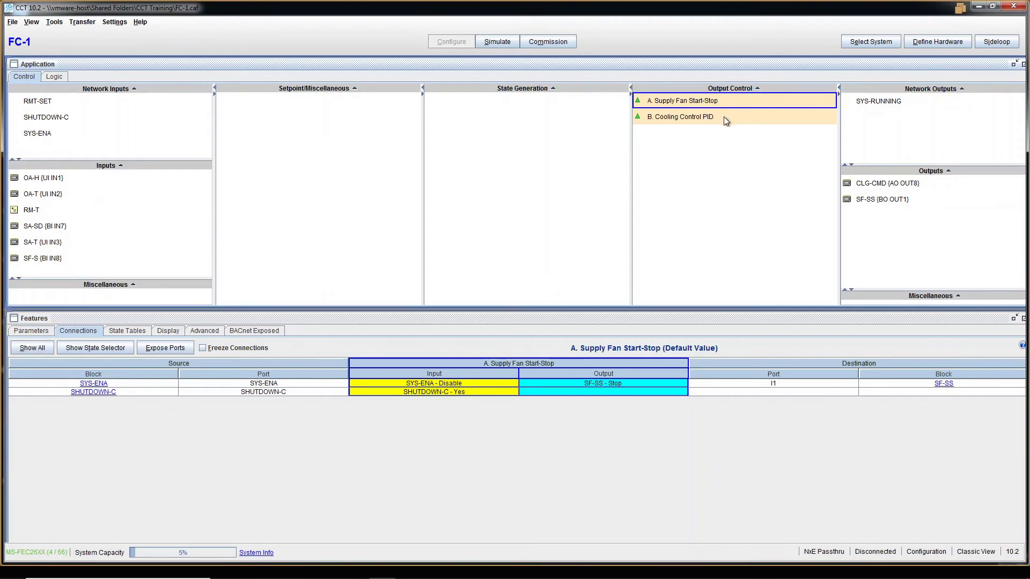
{"action": "left_click", "coordinate": [726, 120]}
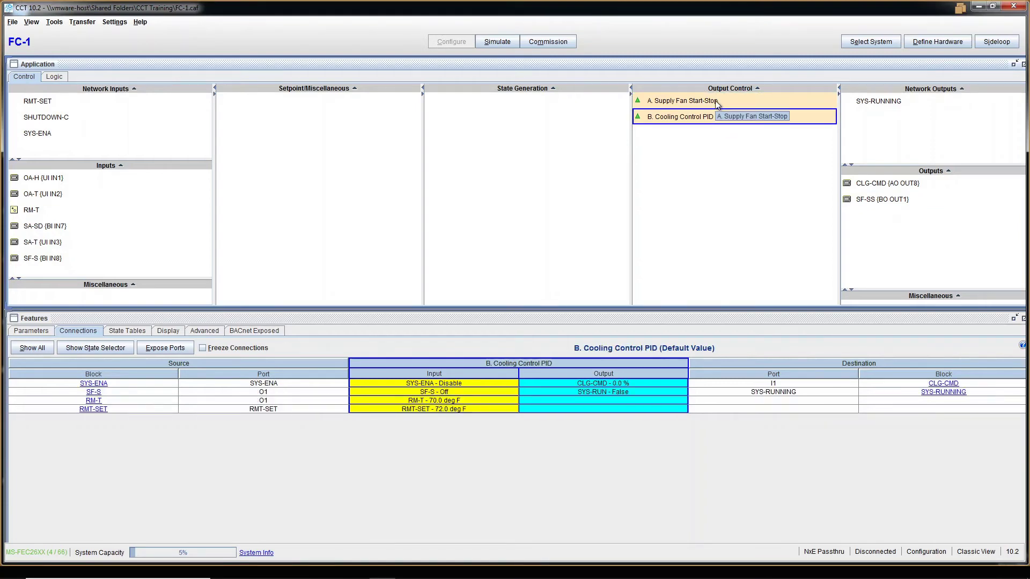
{"action": "left_click", "coordinate": [716, 103]}
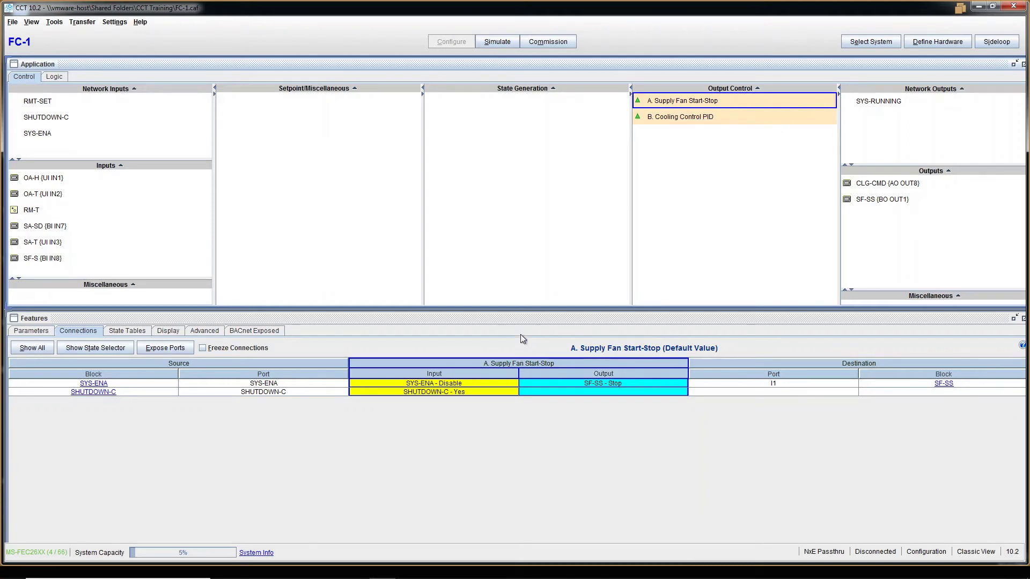
Step: Alternate between the connections of Cooling Control PID and Supply Fan Start-Stop to review their sources and destinations, finishing on Supply Fan Start-Stop
{"action": "left_click", "coordinate": [706, 119]}
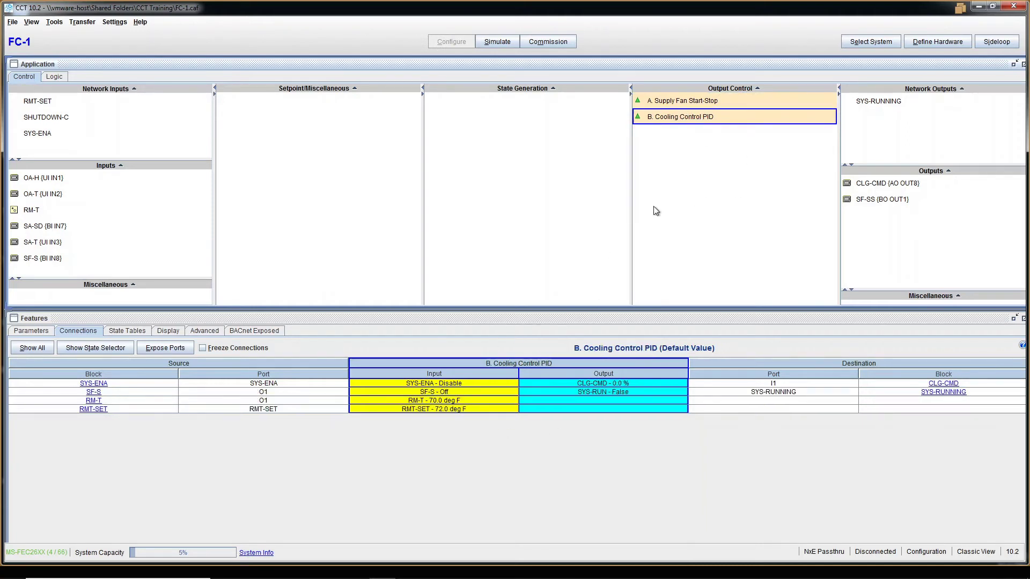
{"action": "left_click", "coordinate": [80, 331]}
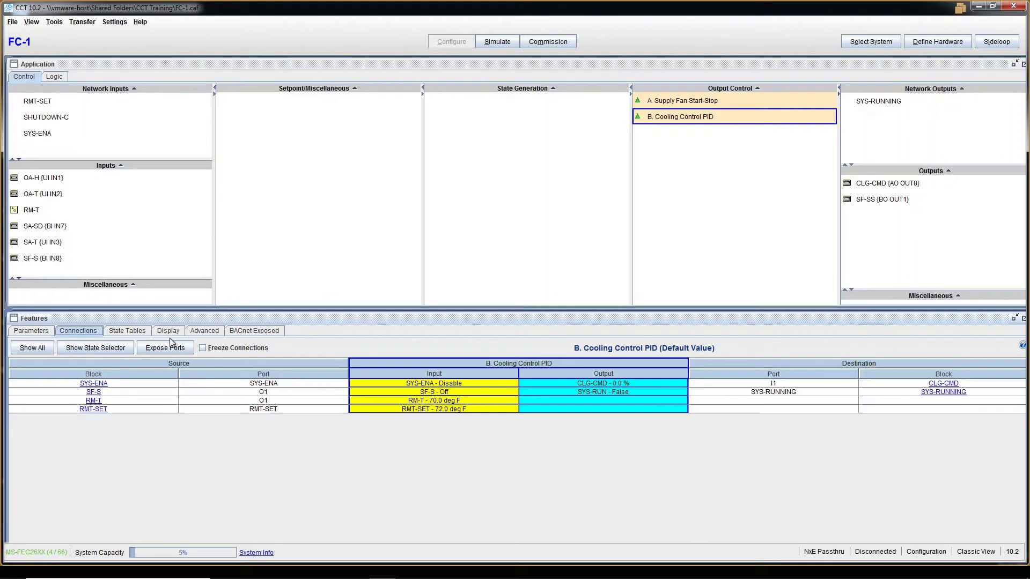
{"action": "left_click", "coordinate": [697, 104]}
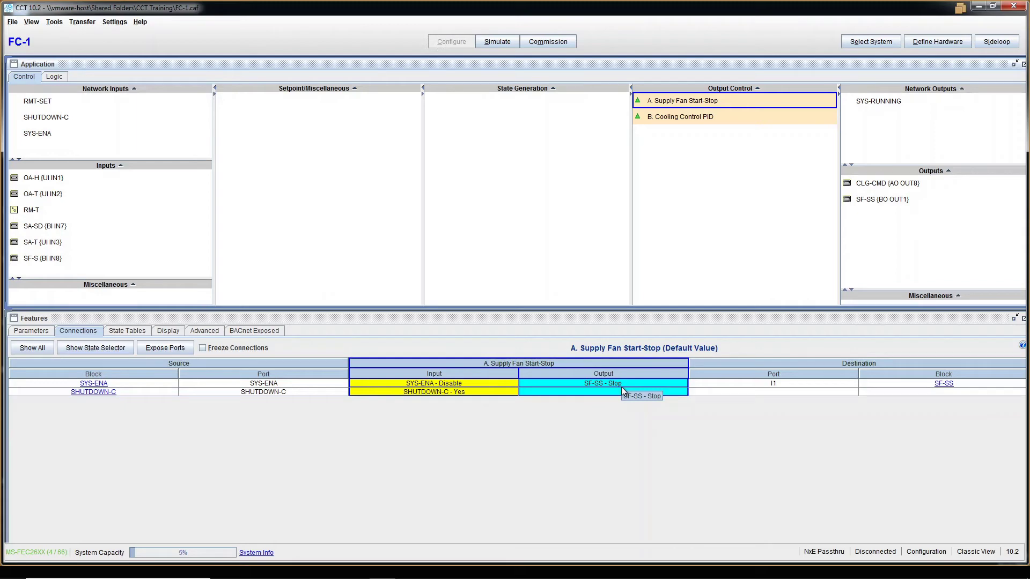
{"action": "left_click", "coordinate": [695, 121]}
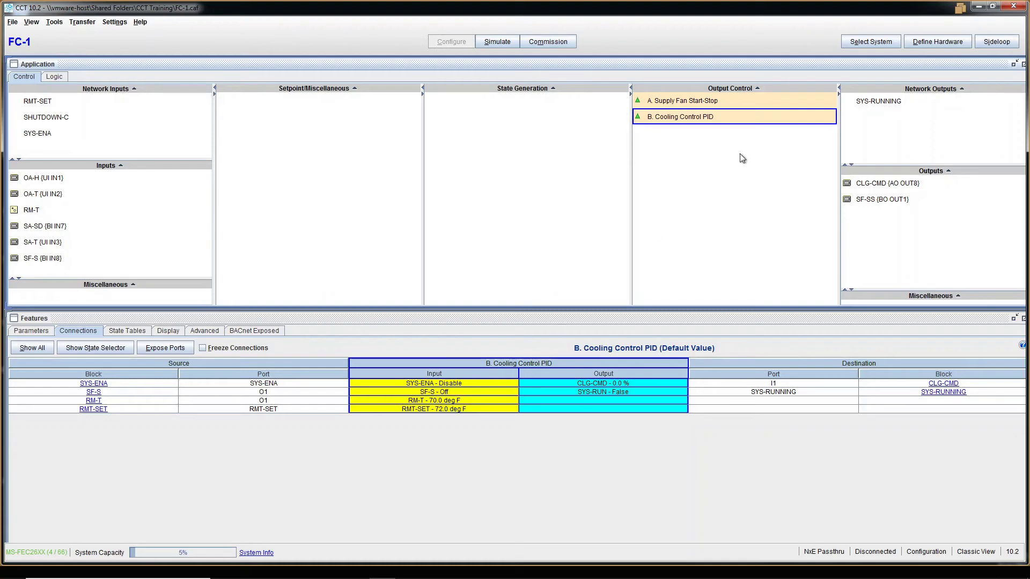
{"action": "left_click", "coordinate": [710, 104]}
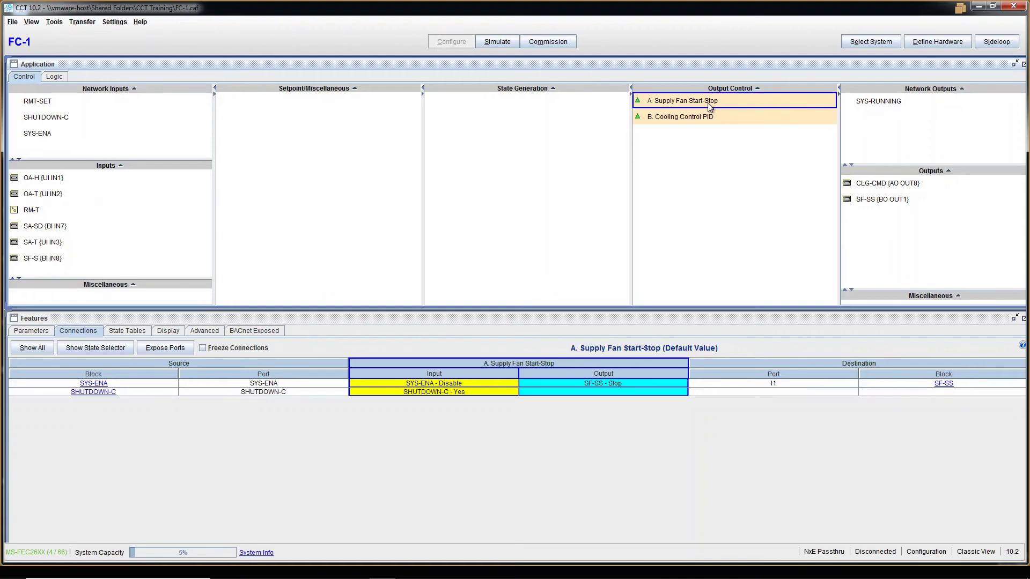
Step: Show the logic of the Supply Fan Start-Stop block, with the whole diagram from SYS-ENA to SF-SS in view
{"action": "right_click", "coordinate": [704, 104]}
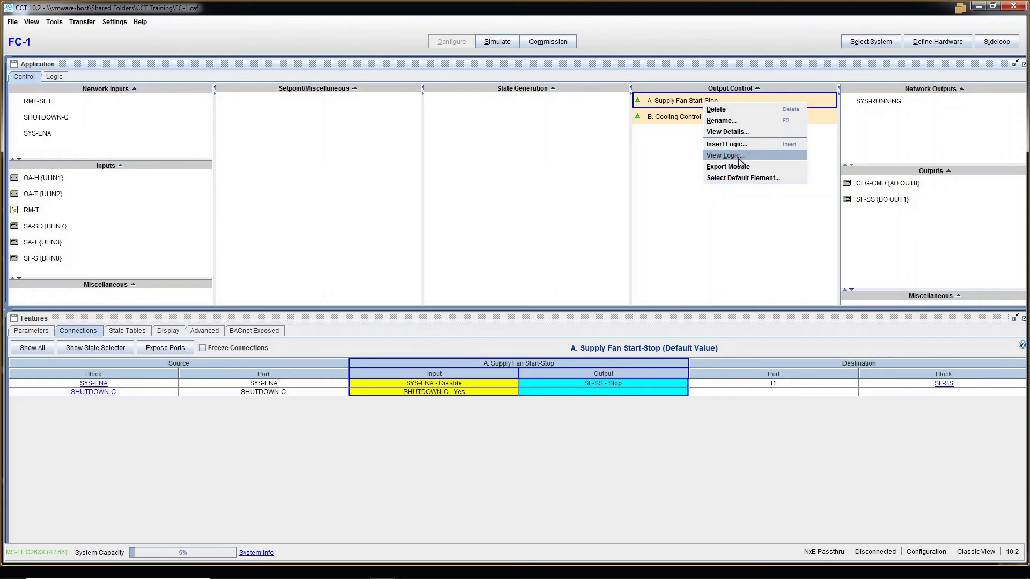
{"action": "left_click", "coordinate": [738, 159]}
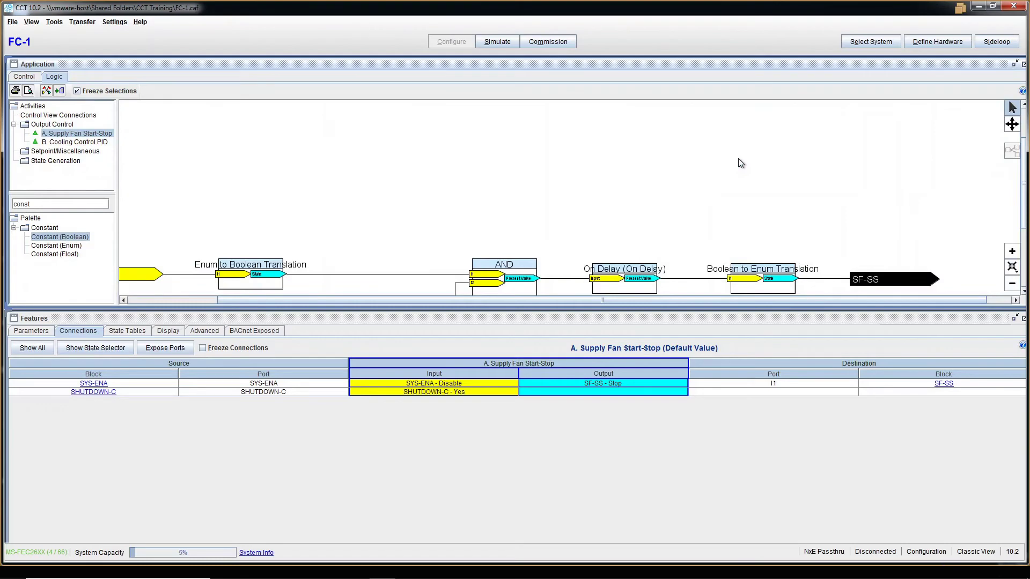
{"action": "left_click_drag", "start_coordinate": [1024, 169], "coordinate": [1024, 177]}
{"action": "scroll", "coordinate": [826, 169], "scroll_direction": "down", "scroll_amount": 4}
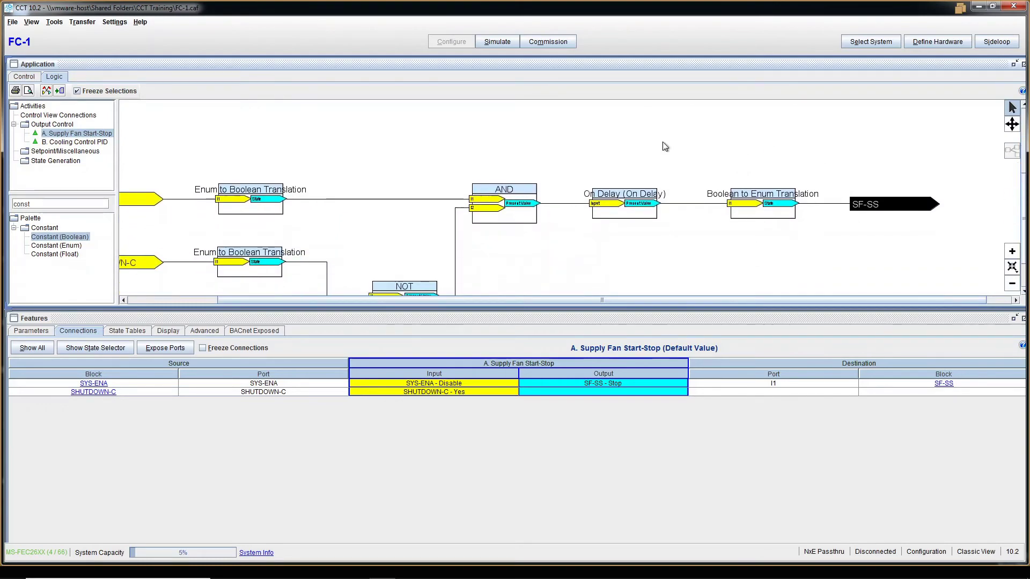
{"action": "scroll", "coordinate": [384, 172], "scroll_direction": "down", "scroll_amount": 3}
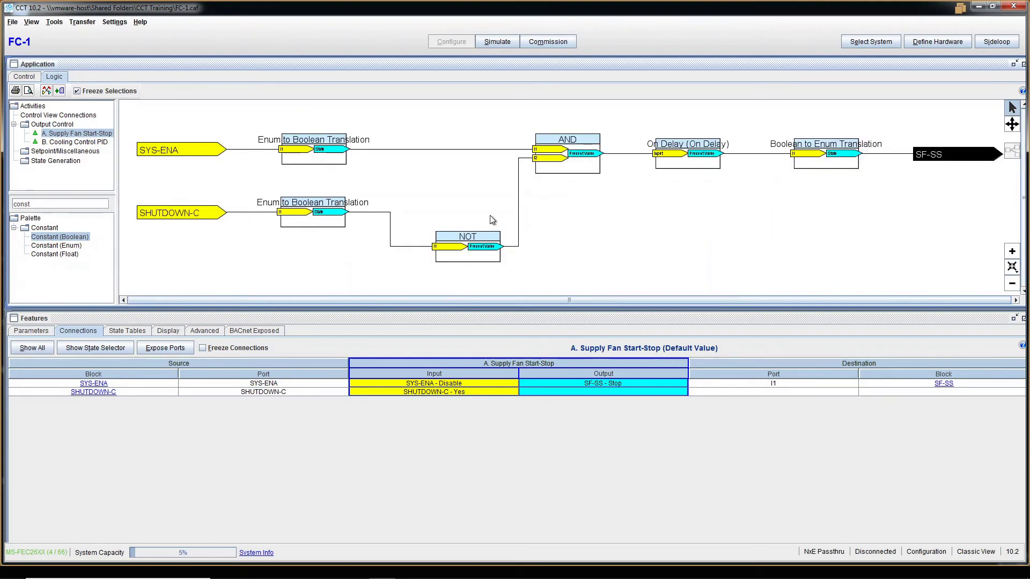
Step: Examine the SYS-ENA and SHUTDOWN-C inputs and the SF-SS output in the logic diagram, ending with SYS-ENA selected
{"action": "left_click_drag", "start_coordinate": [169, 118], "coordinate": [190, 215]}
{"action": "left_click", "coordinate": [946, 198]}
{"action": "left_click_drag", "start_coordinate": [189, 122], "coordinate": [194, 231]}
{"action": "left_click", "coordinate": [902, 234]}
{"action": "left_click", "coordinate": [183, 156]}
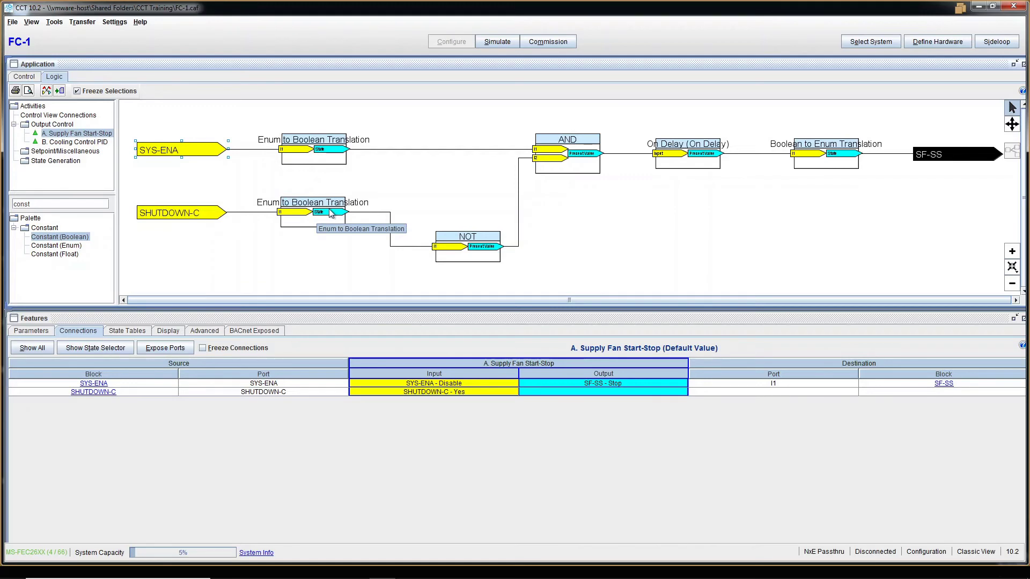
Step: Inspect the details of the Enum to Boolean Translation block fed by SYS-ENA, and close them
{"action": "left_click", "coordinate": [269, 173]}
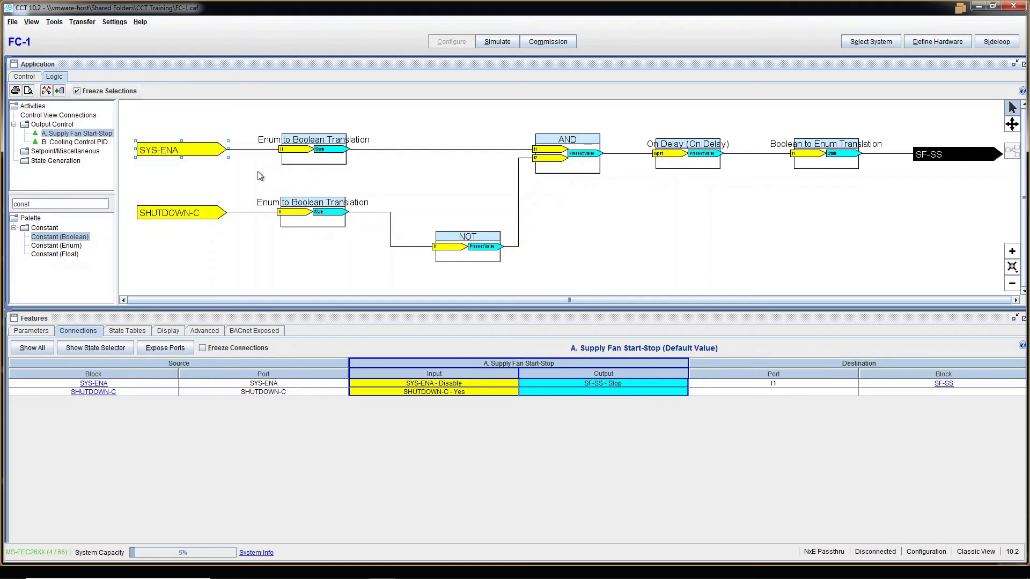
{"action": "double_click", "coordinate": [309, 150]}
{"action": "left_click_drag", "start_coordinate": [325, 106], "coordinate": [474, 114]}
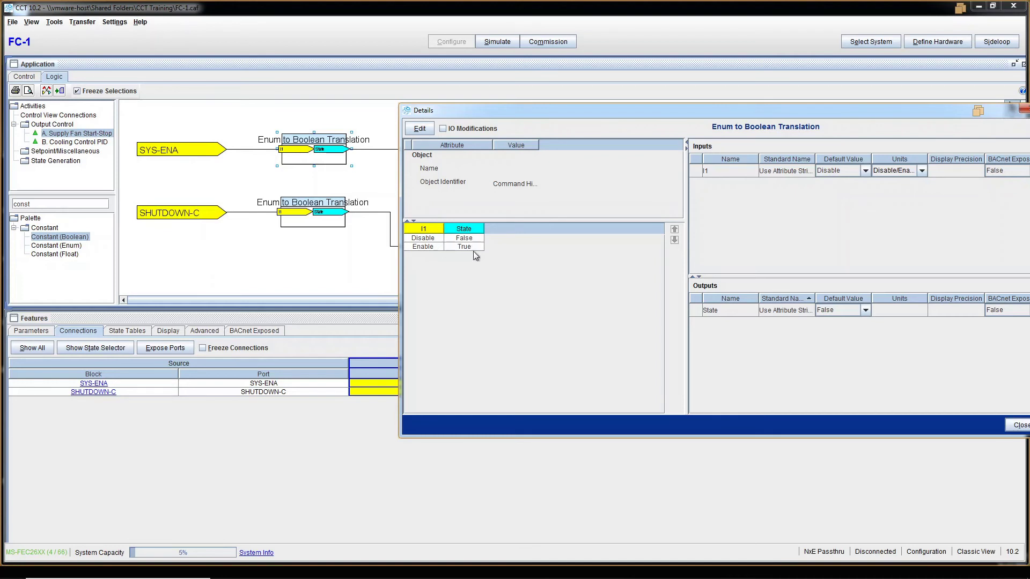
{"action": "left_click_drag", "start_coordinate": [845, 123], "coordinate": [784, 123]}
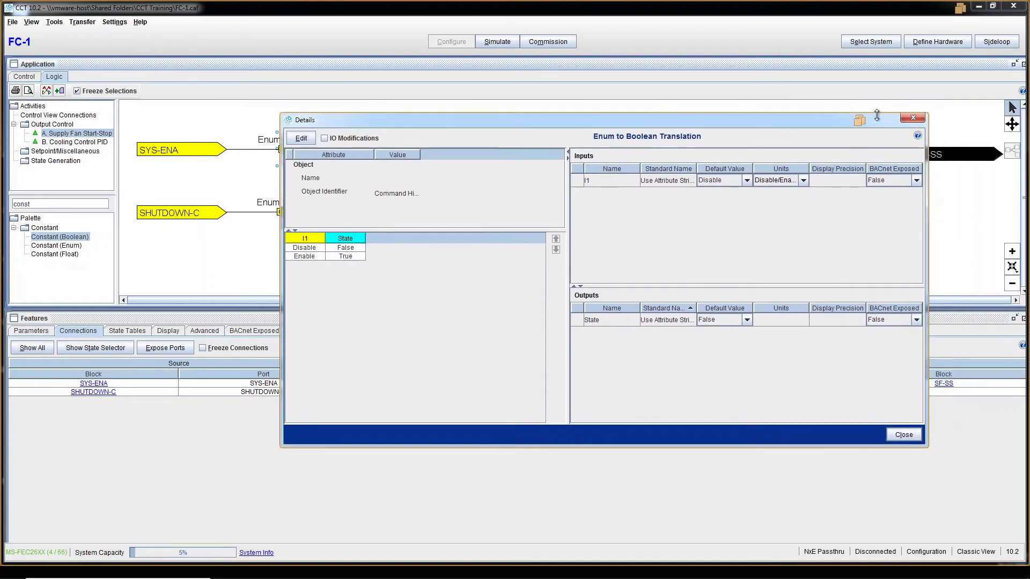
{"action": "left_click", "coordinate": [908, 115]}
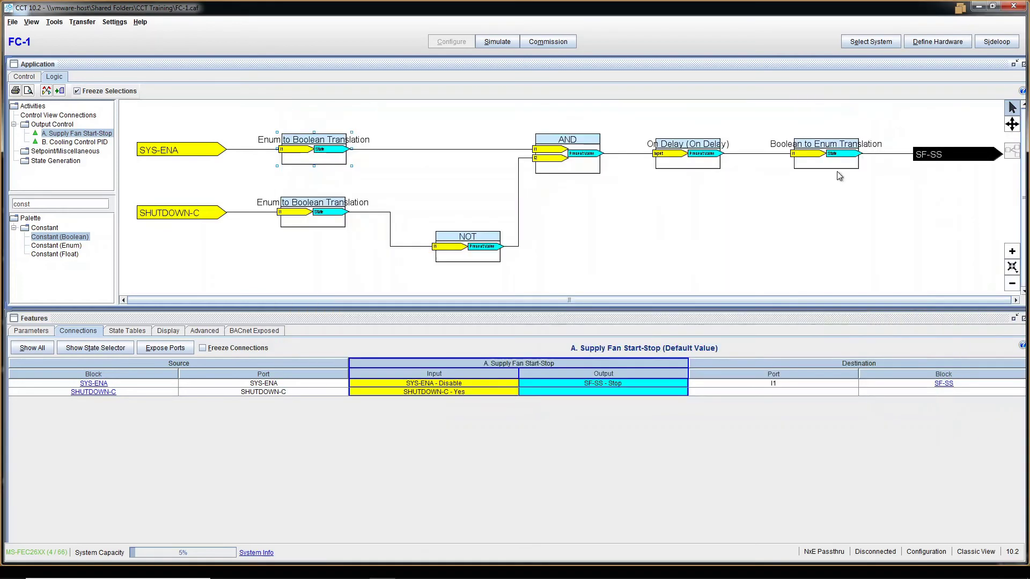
Step: Start a simulation of the application at 5x realtime with the offered startup values
{"action": "left_click", "coordinate": [358, 152]}
{"action": "left_click", "coordinate": [507, 43]}
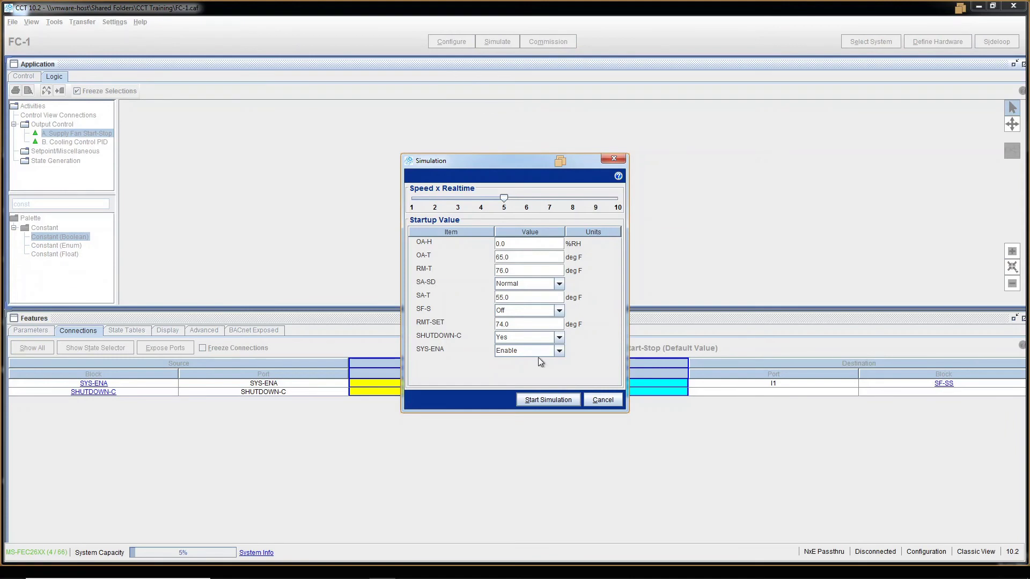
{"action": "left_click", "coordinate": [543, 401]}
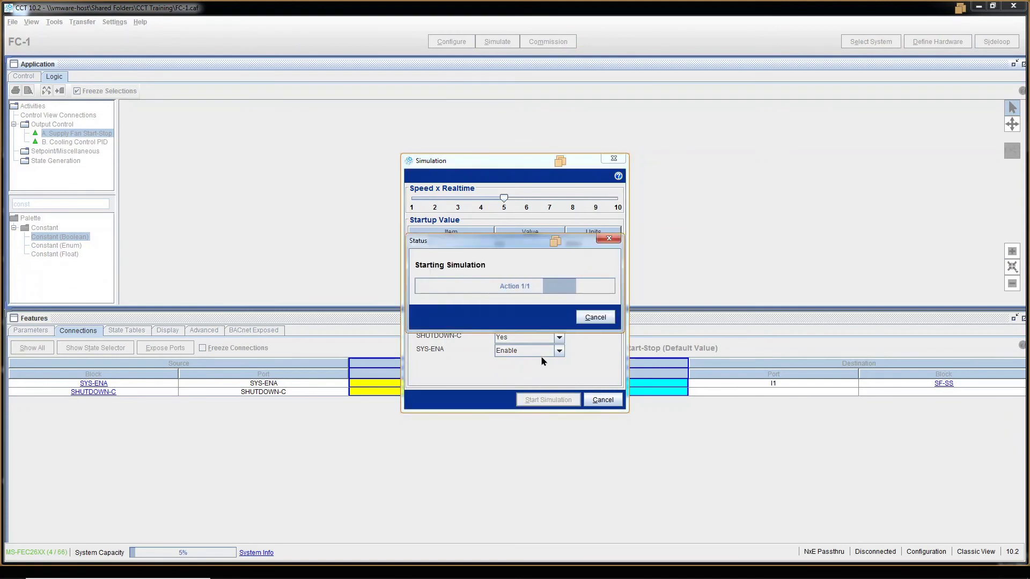
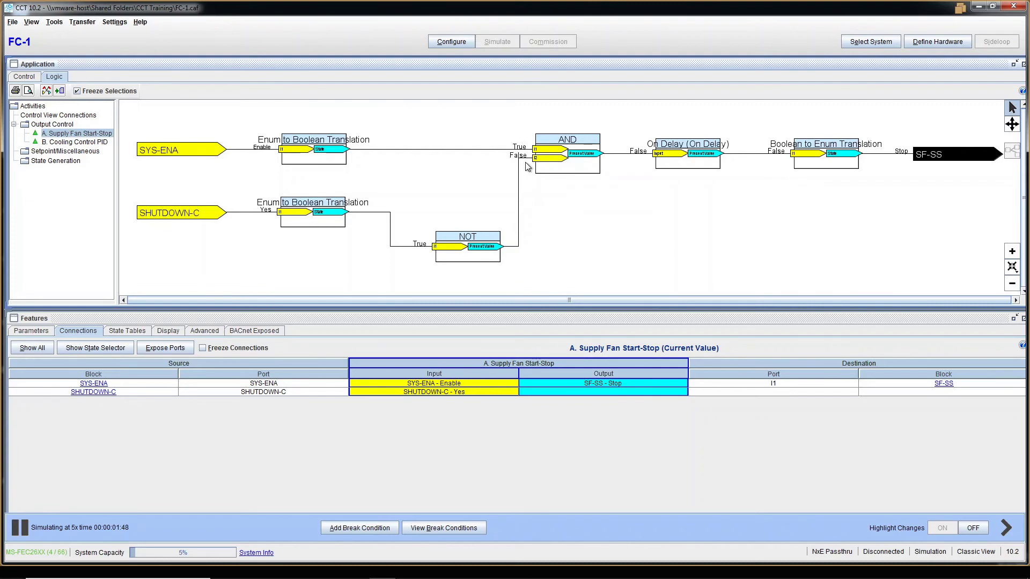
Step: Check the details of SHUTDOWN-C's Enum to Boolean Translation and of the Boolean to Enum Translation before SF-SS, closing each
{"action": "double_click", "coordinate": [294, 212]}
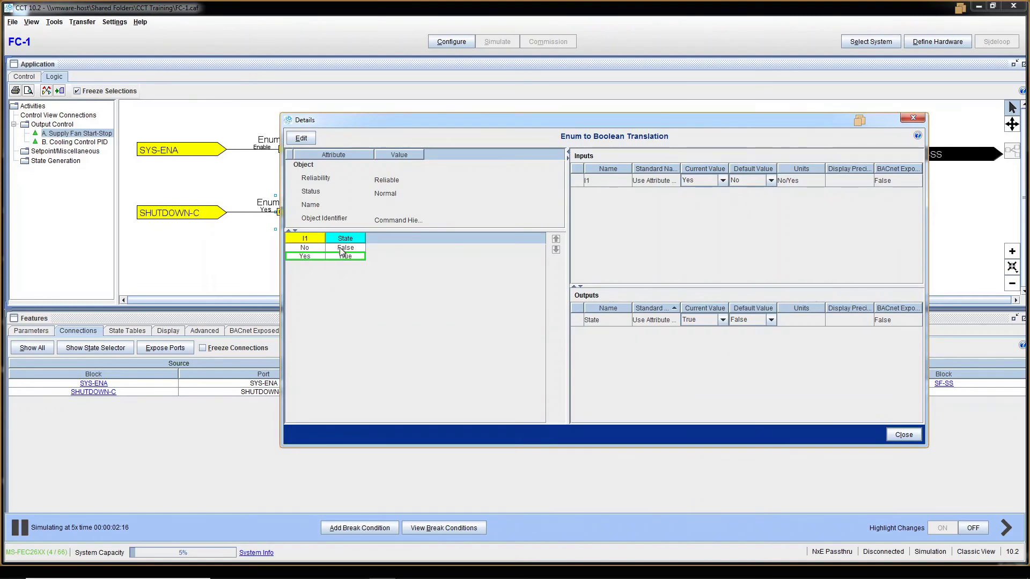
{"action": "left_click", "coordinate": [911, 119]}
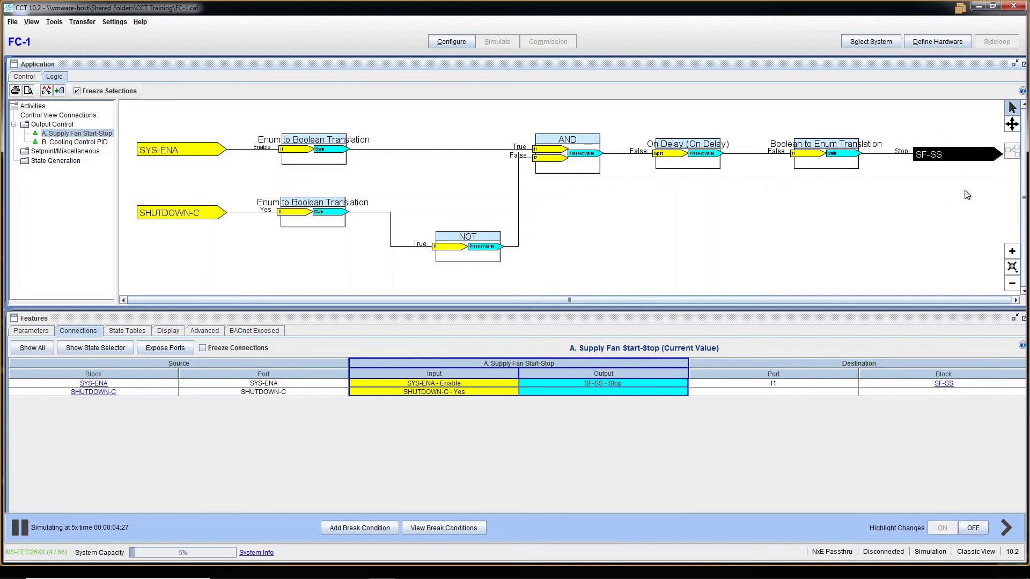
{"action": "double_click", "coordinate": [819, 152]}
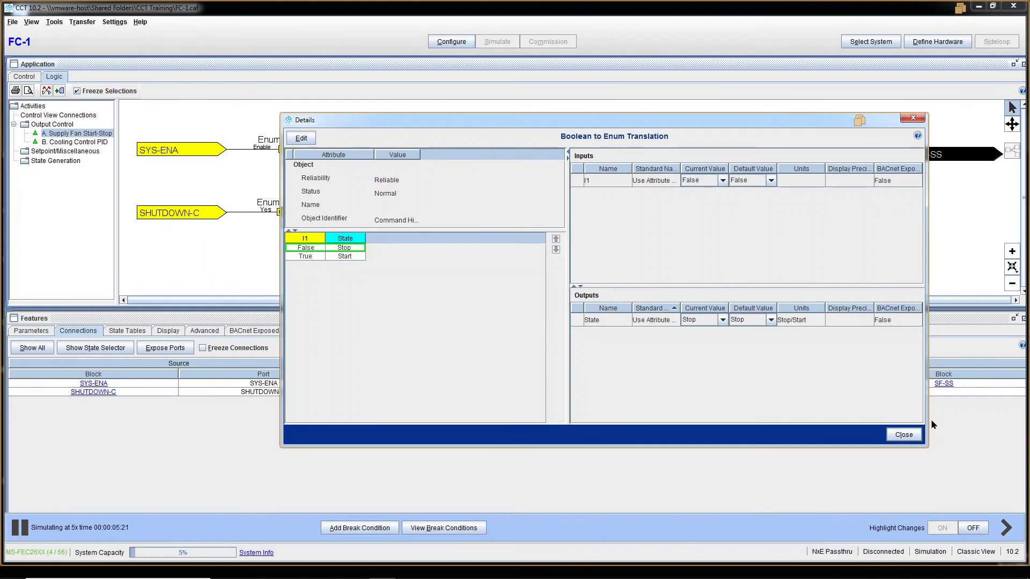
{"action": "left_click", "coordinate": [904, 434]}
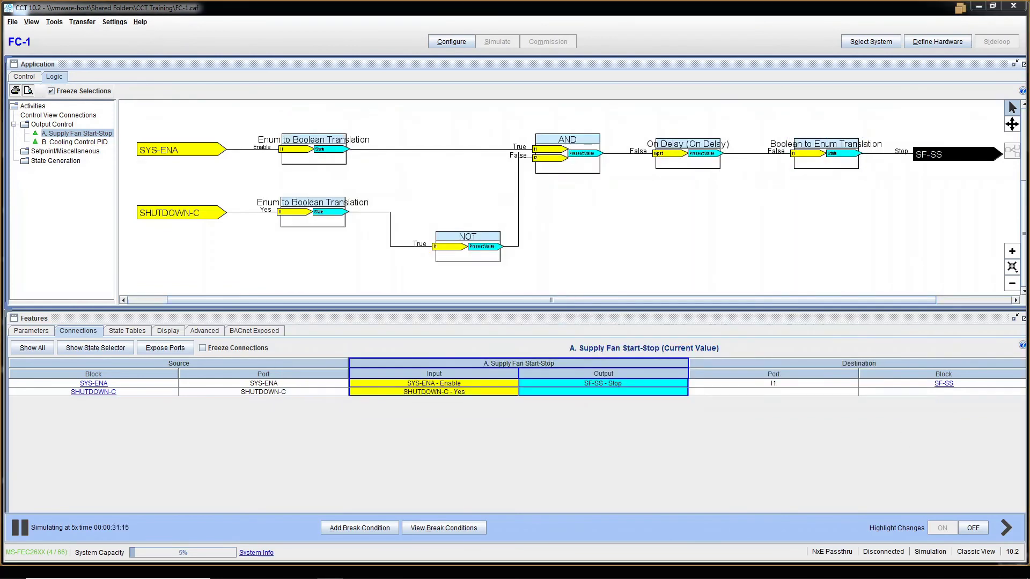
Step: Command the SHUTDOWN-C network input in the control view with a Test value of No
{"action": "left_click", "coordinate": [24, 77]}
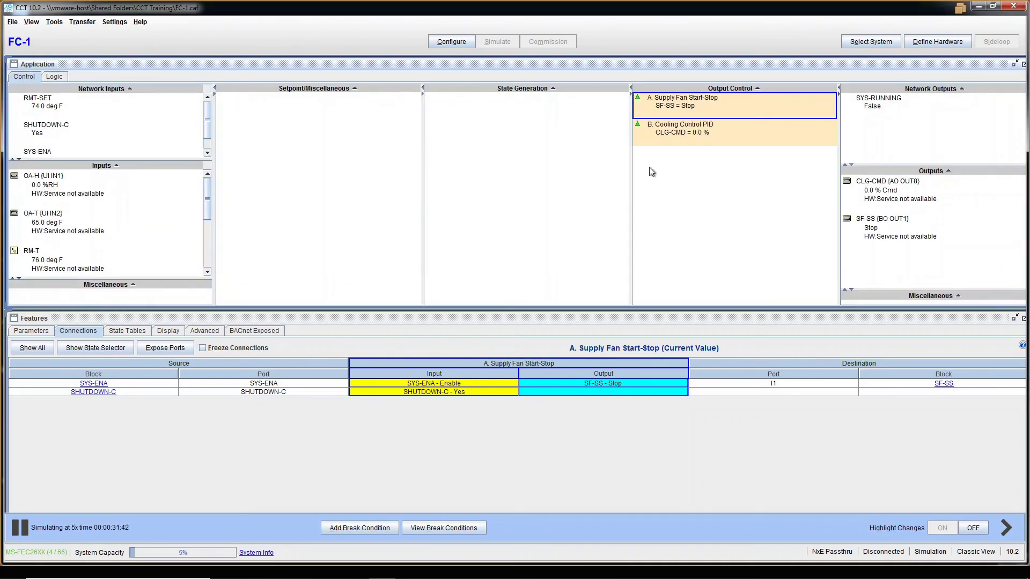
{"action": "right_click", "coordinate": [97, 126]}
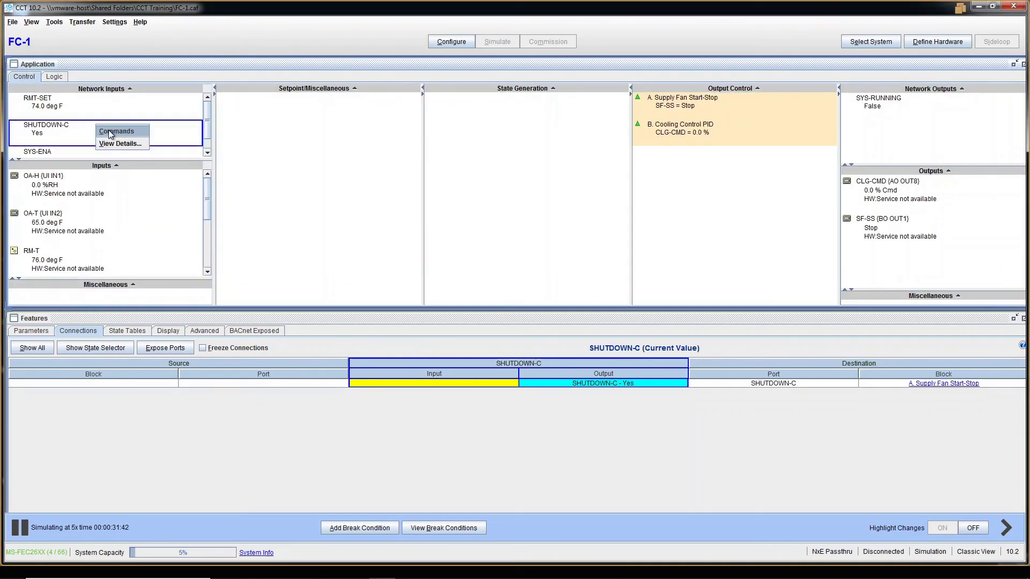
{"action": "left_click", "coordinate": [113, 132]}
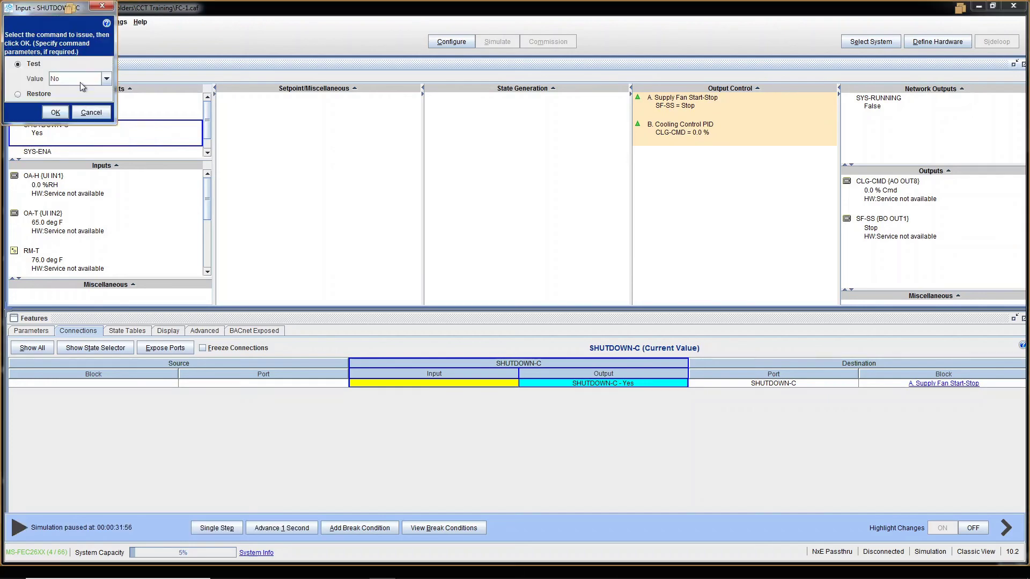
{"action": "left_click", "coordinate": [56, 113]}
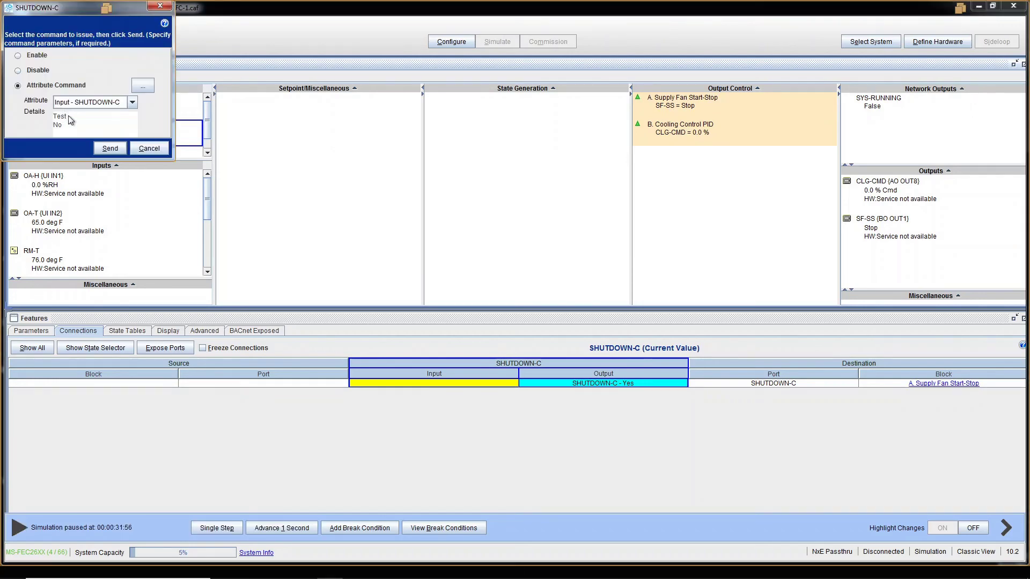
{"action": "left_click", "coordinate": [116, 150]}
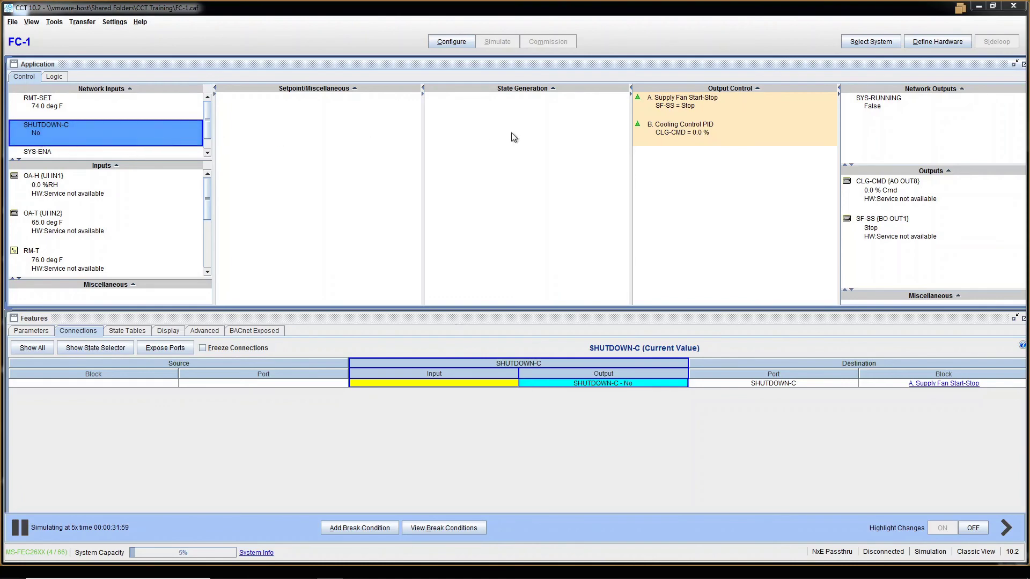
Step: Check the Supply Fan Start-Stop block's response to the SHUTDOWN-C command in its connections, the SF-SS output and its logic
{"action": "left_click", "coordinate": [713, 109]}
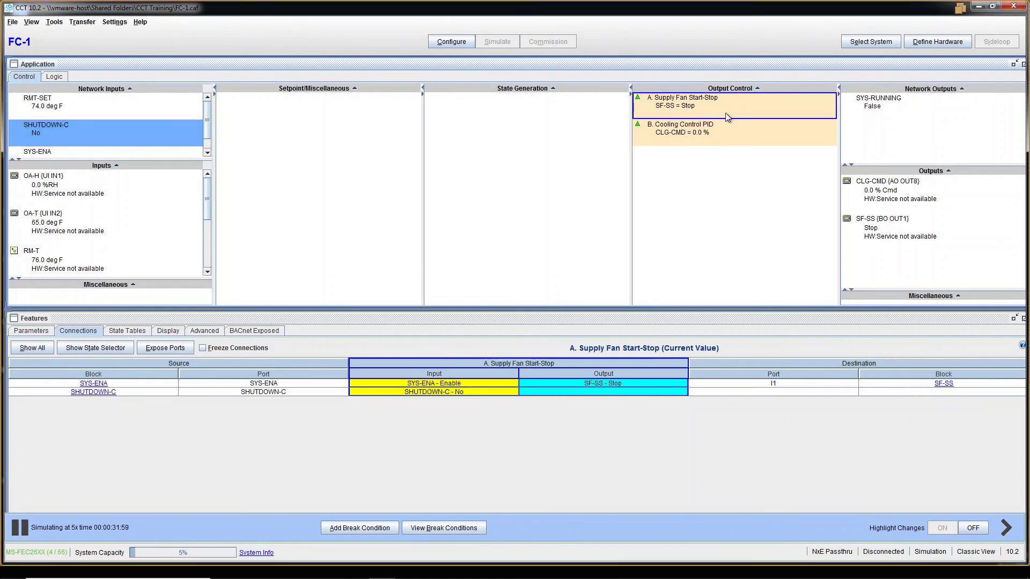
{"action": "left_click", "coordinate": [713, 108]}
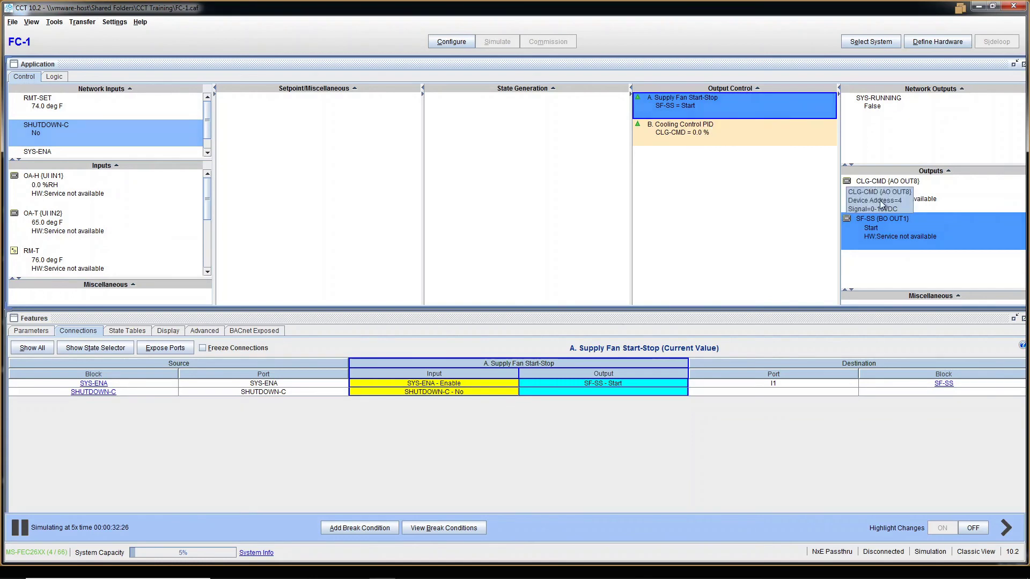
{"action": "left_click", "coordinate": [891, 233]}
{"action": "left_click", "coordinate": [730, 112]}
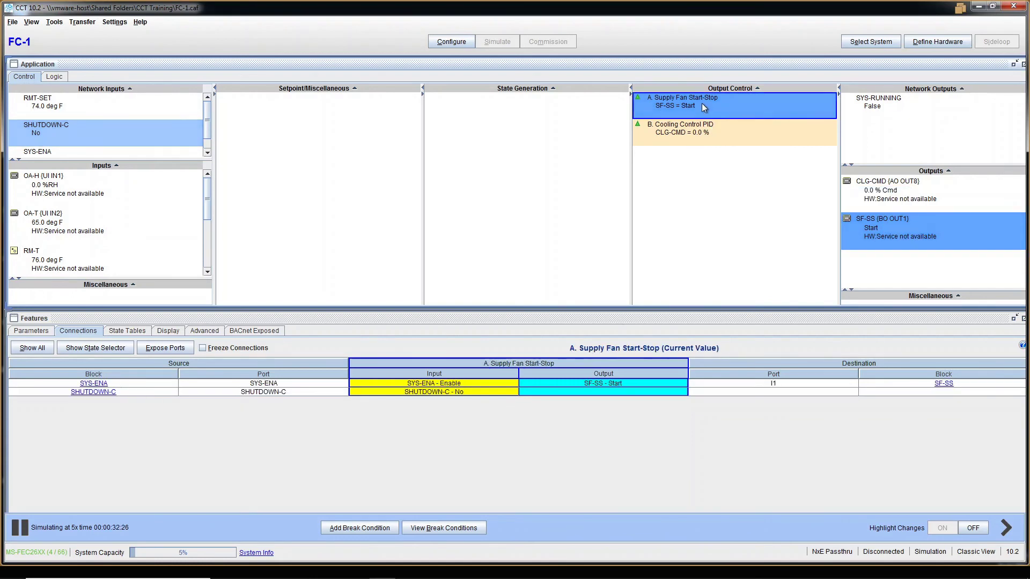
{"action": "right_click", "coordinate": [702, 103]}
{"action": "left_click", "coordinate": [735, 136]}
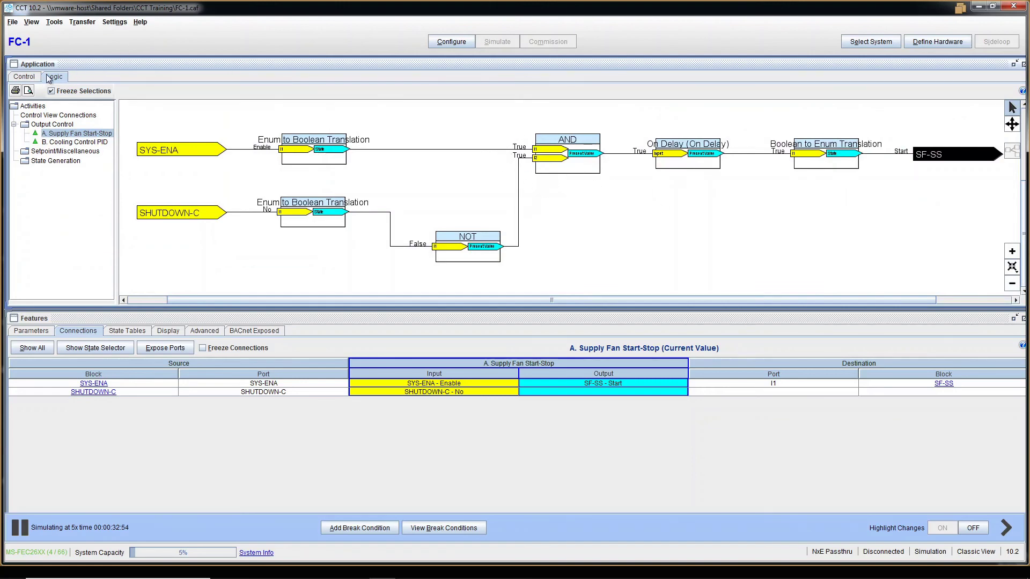
Step: Show the logic of the Cooling Control PID block from the control view, with the Application pane maximized
{"action": "left_click", "coordinate": [24, 77]}
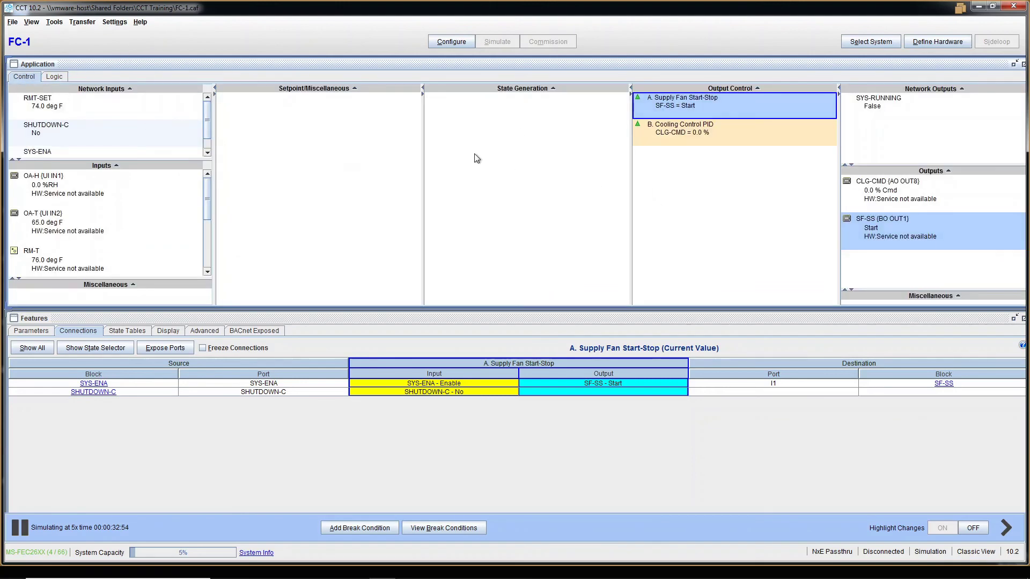
{"action": "left_click", "coordinate": [691, 132]}
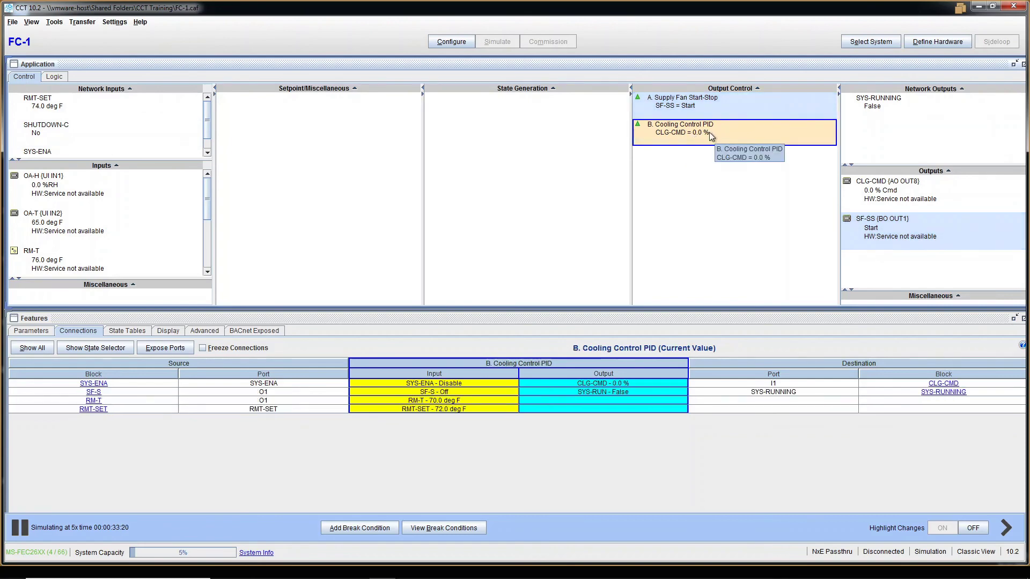
{"action": "right_click", "coordinate": [710, 132]}
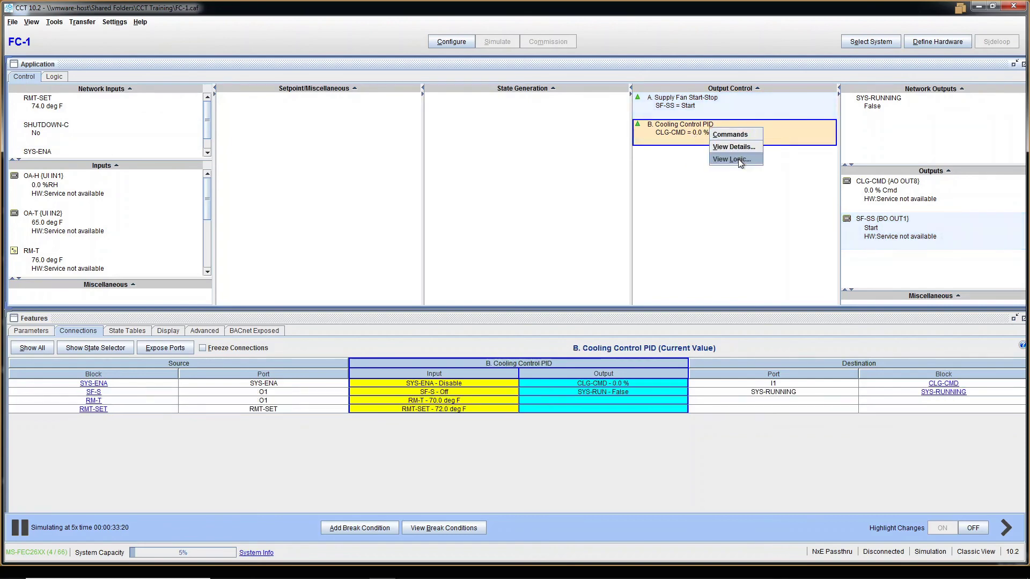
{"action": "left_click", "coordinate": [739, 161]}
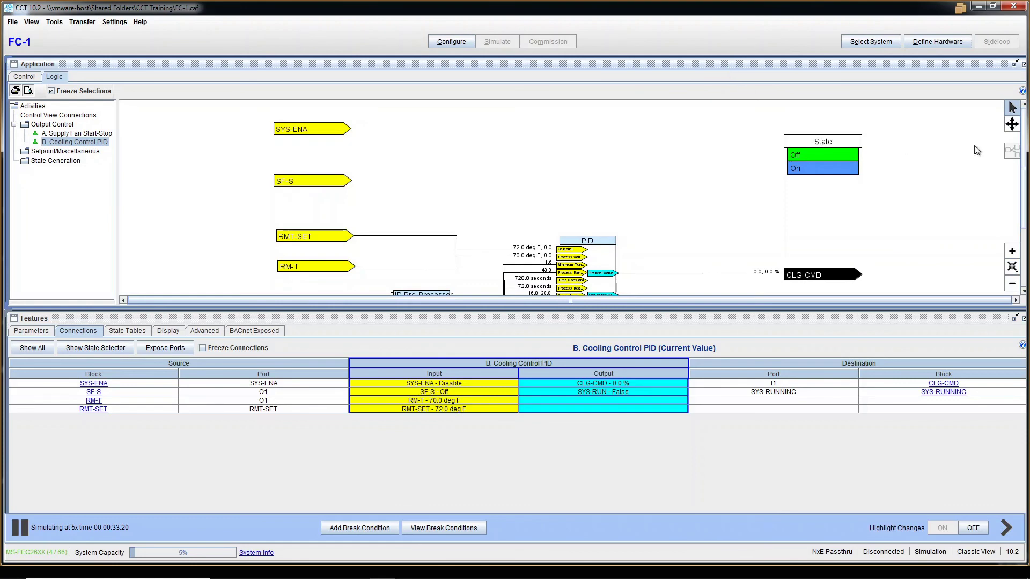
{"action": "double_click", "coordinate": [926, 63]}
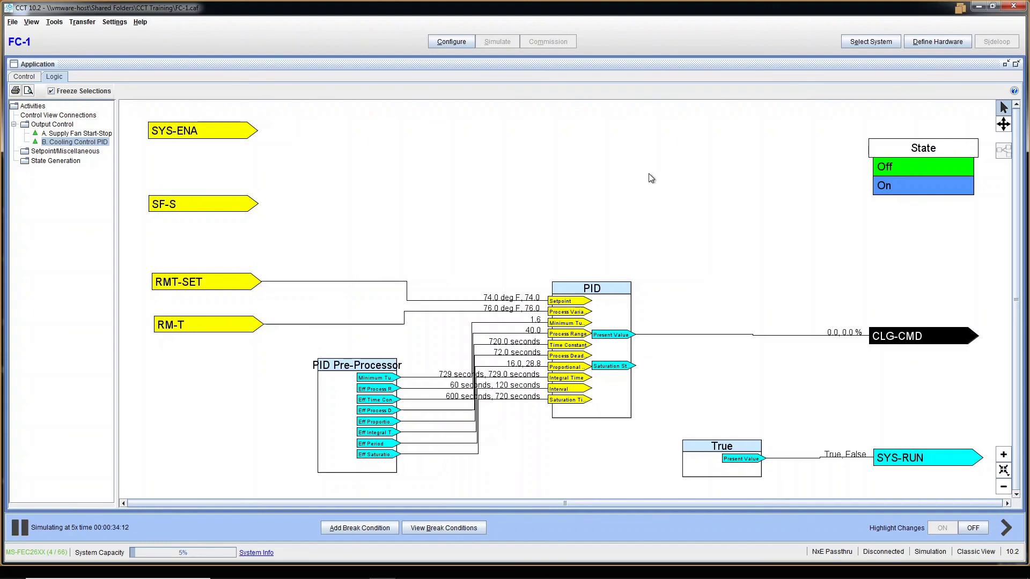
Step: Examine the Cooling Control PID logic for the state selector and for its Off and On states, ending on the state selector
{"action": "left_click", "coordinate": [912, 169]}
{"action": "left_click", "coordinate": [920, 153]}
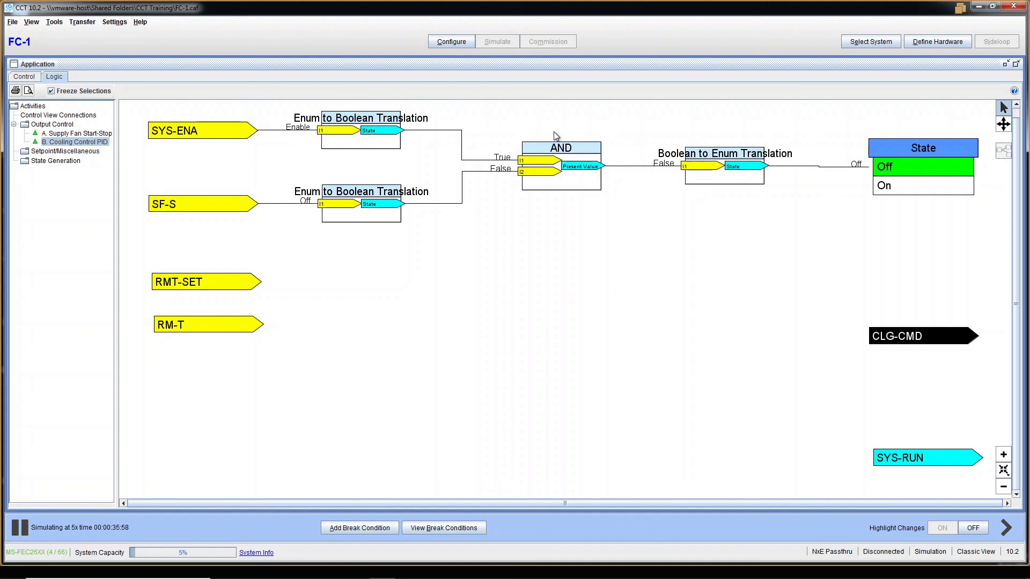
{"action": "left_click", "coordinate": [922, 172]}
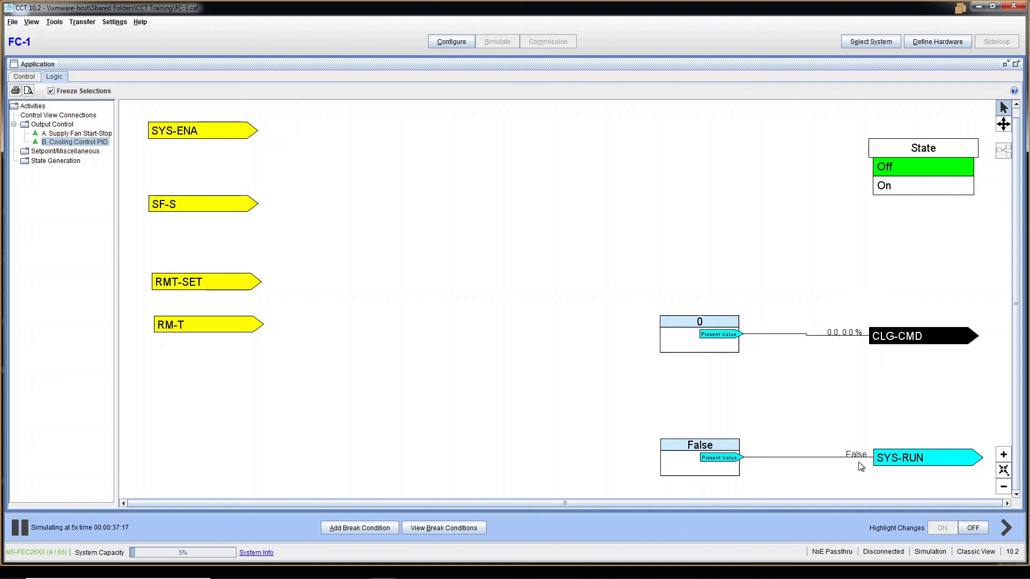
{"action": "left_click", "coordinate": [909, 196]}
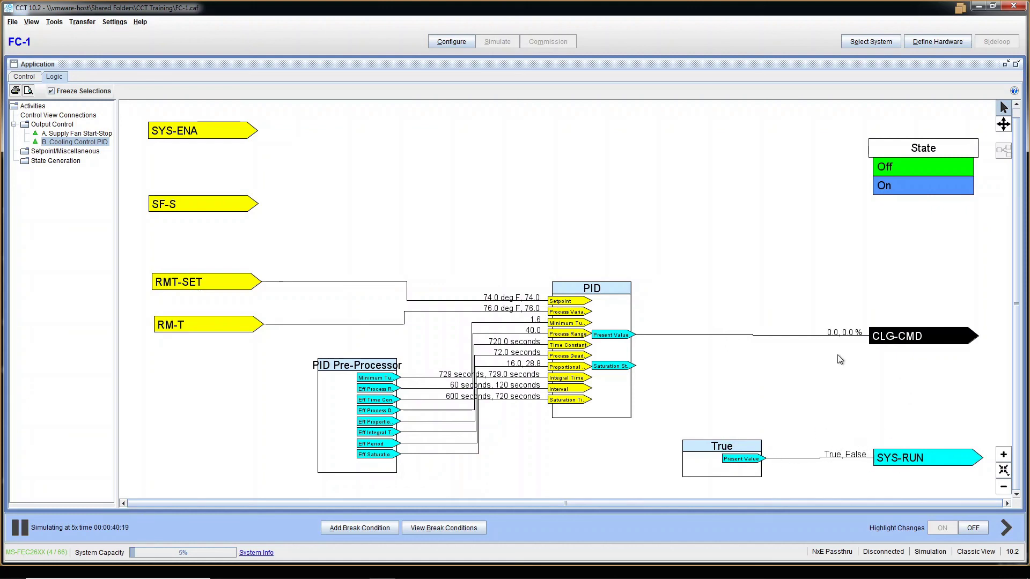
{"action": "left_click", "coordinate": [923, 148]}
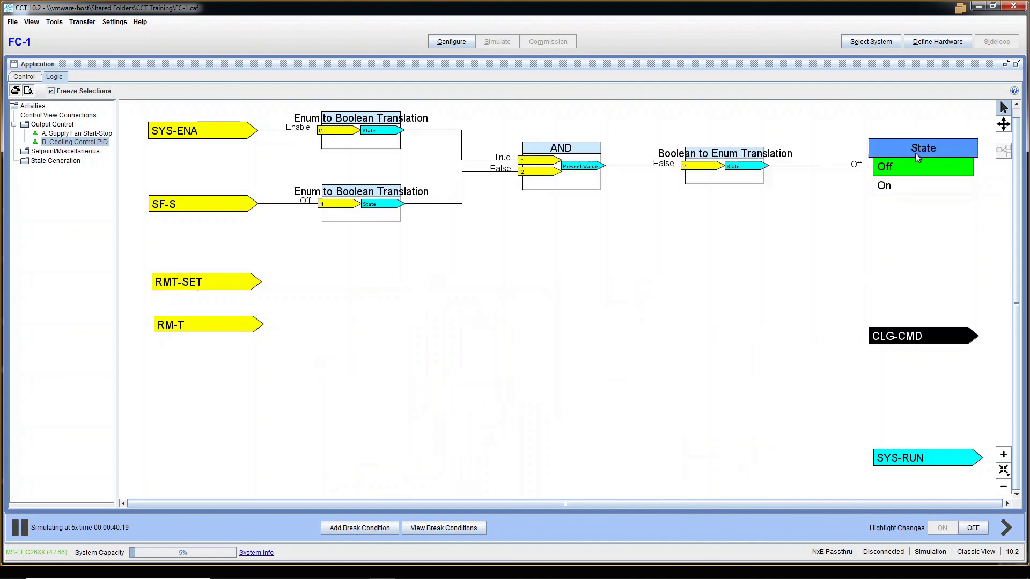
Step: Return to the control view and compare the connections of the Supply Fan Start-Stop and Cooling Control PID blocks, checking the SF-SS output
{"action": "left_click", "coordinate": [24, 77]}
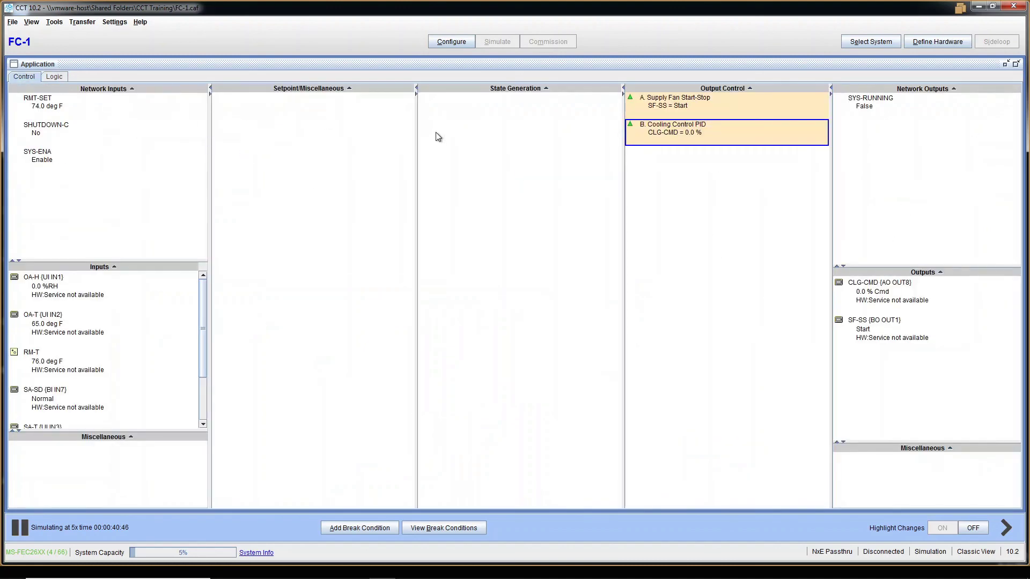
{"action": "left_click", "coordinate": [708, 108]}
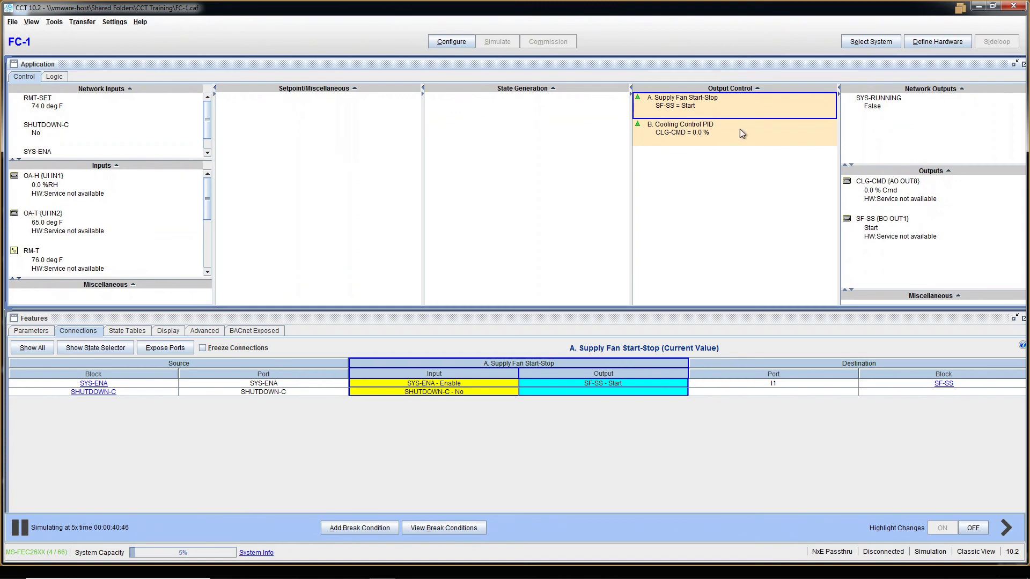
{"action": "left_click", "coordinate": [744, 135]}
{"action": "left_click", "coordinate": [710, 112]}
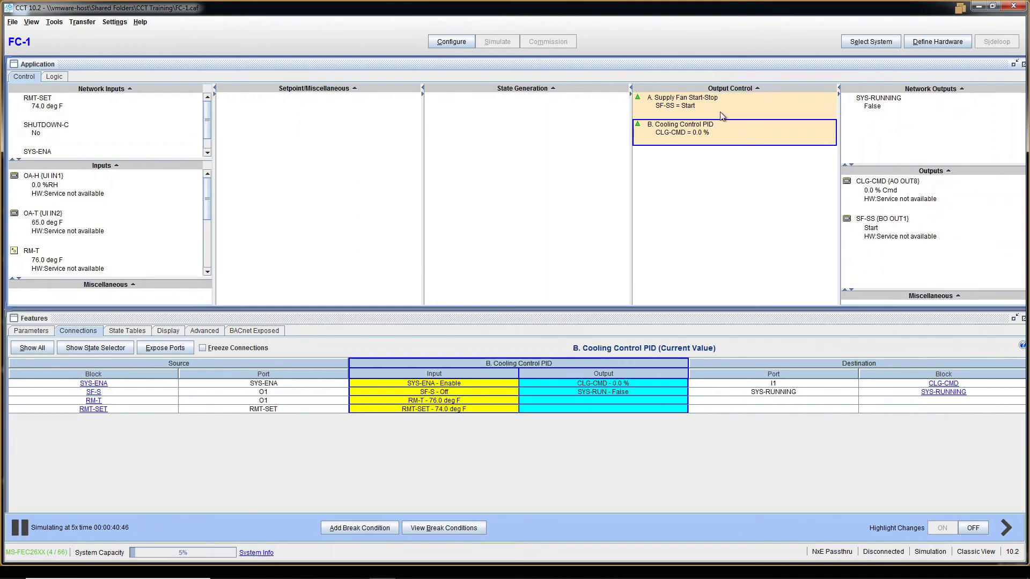
{"action": "left_click", "coordinate": [714, 133]}
{"action": "left_click", "coordinate": [909, 207]}
{"action": "left_click", "coordinate": [915, 243]}
{"action": "left_click", "coordinate": [728, 124]}
{"action": "key", "text": "Up"}
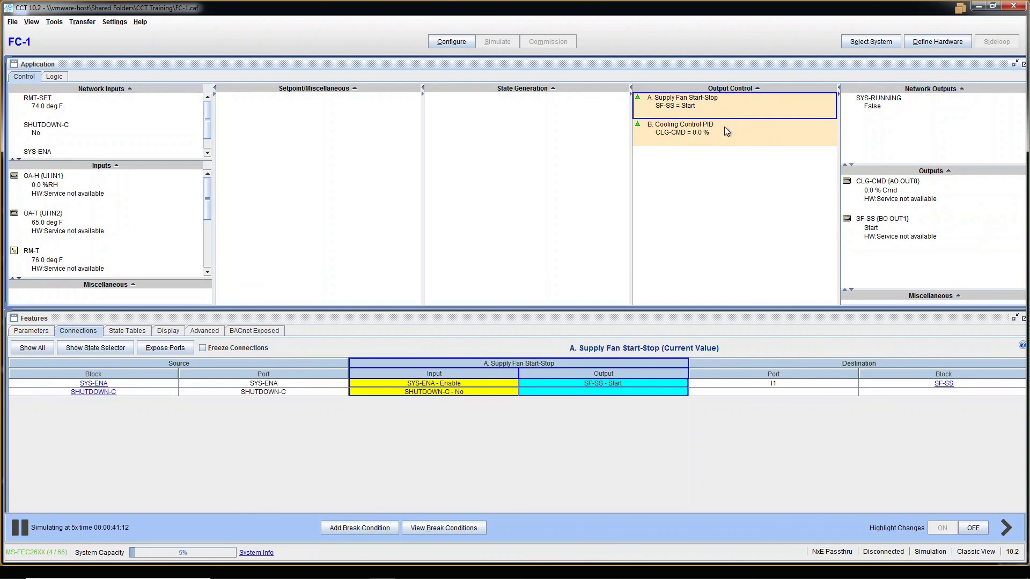